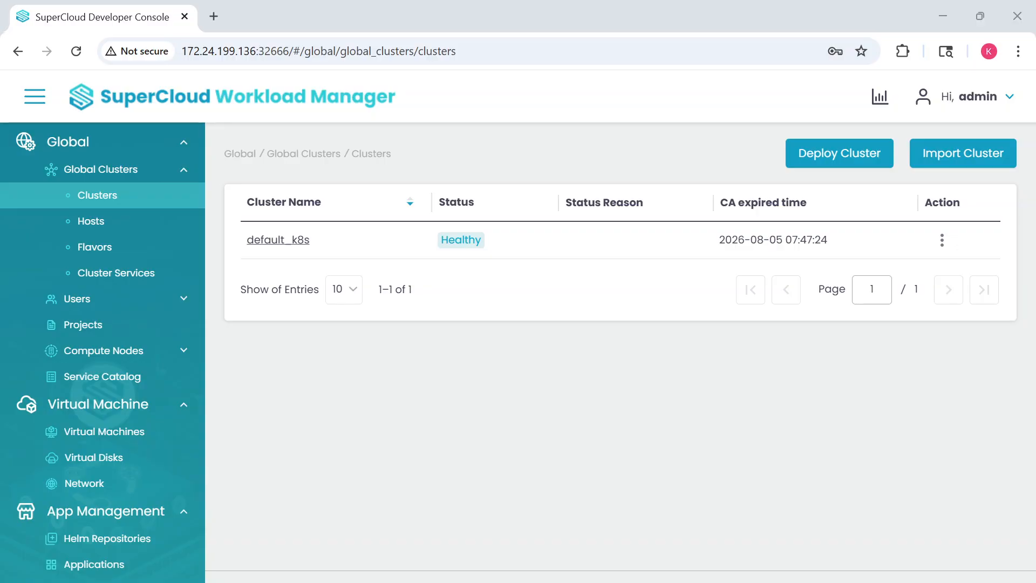
Log out of the admin session and open the sign-in form.
left_click(1010, 97)
left_click(954, 260)
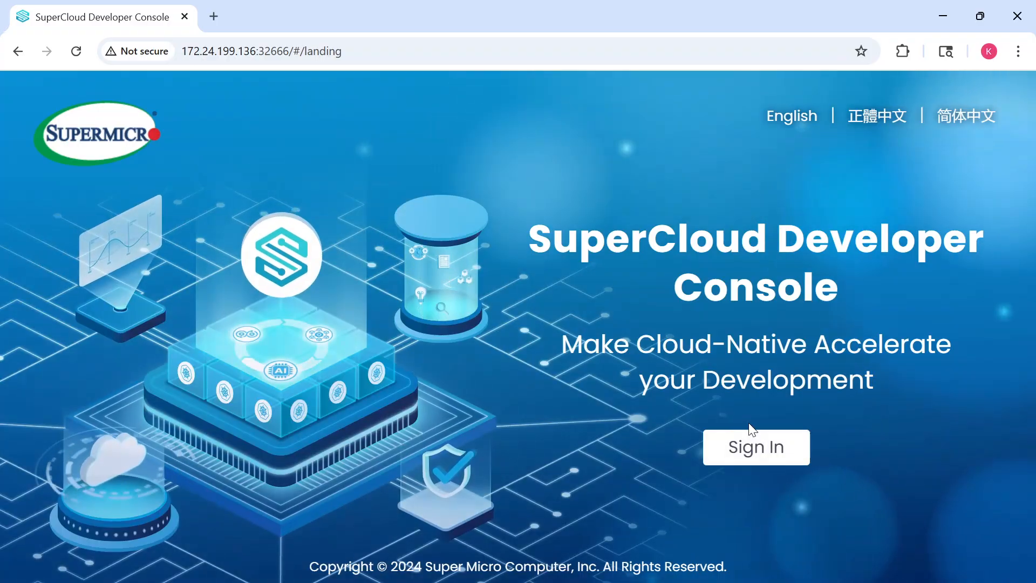
left_click(749, 444)
Fill in the login form with the admin account and its password, and reveal the entered password.
left_click(425, 298)
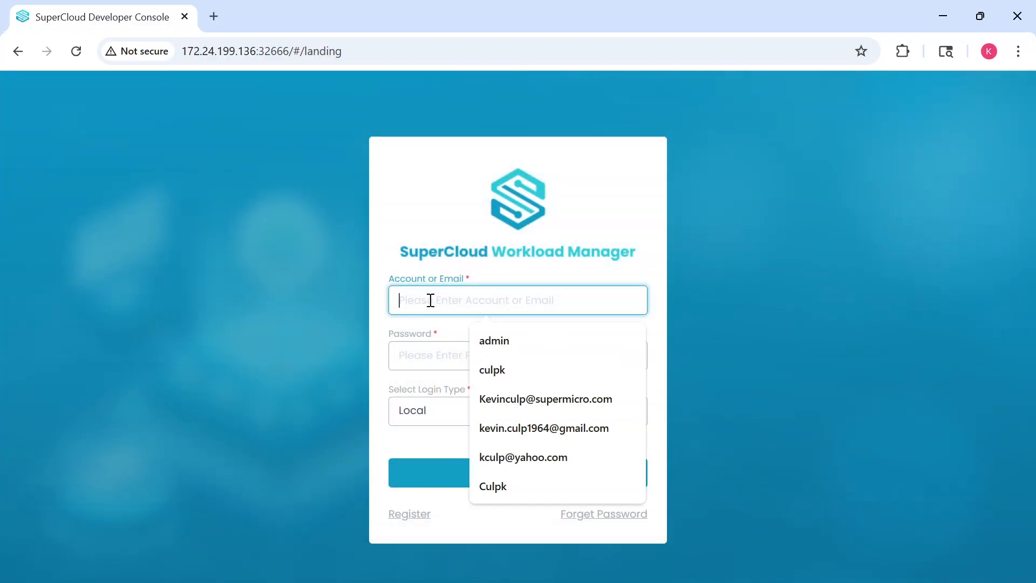
left_click(509, 344)
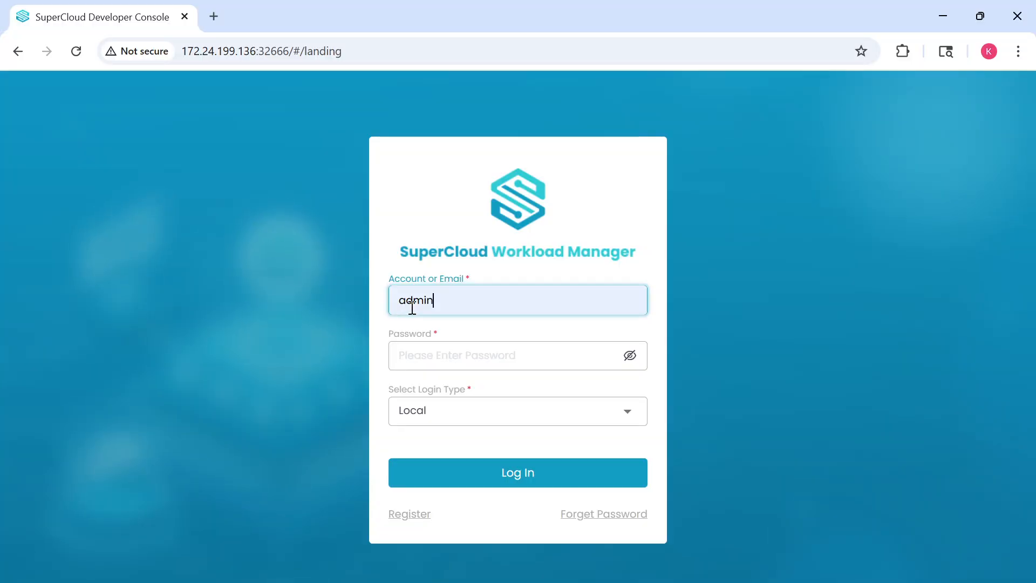
left_click(415, 356)
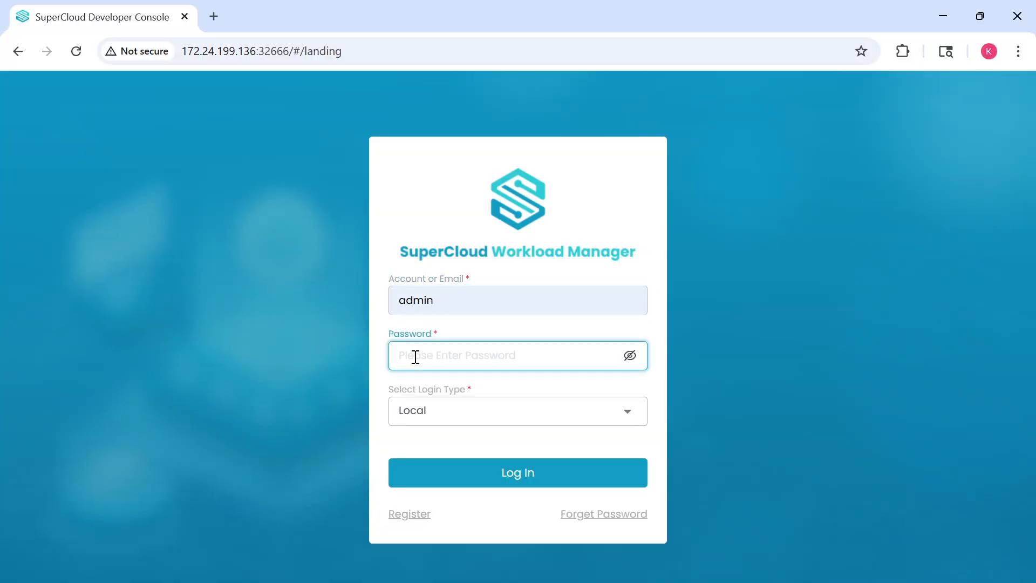
type("P")
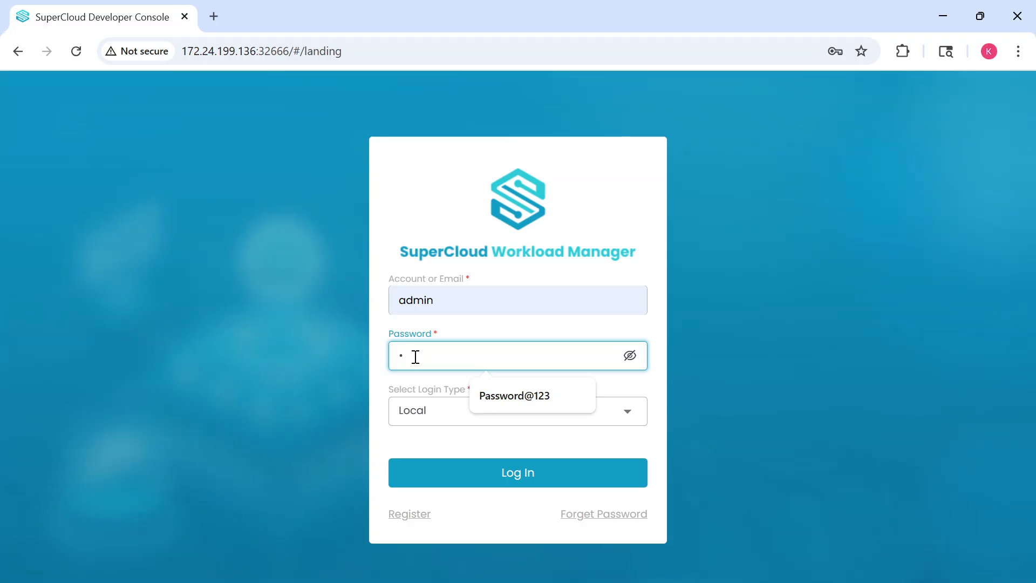
type("ass")
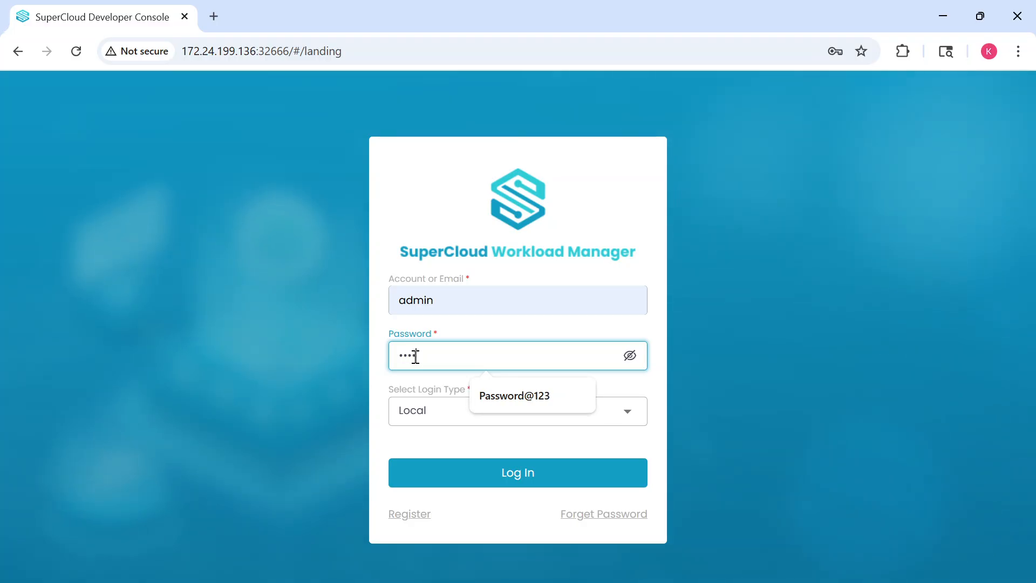
type("word")
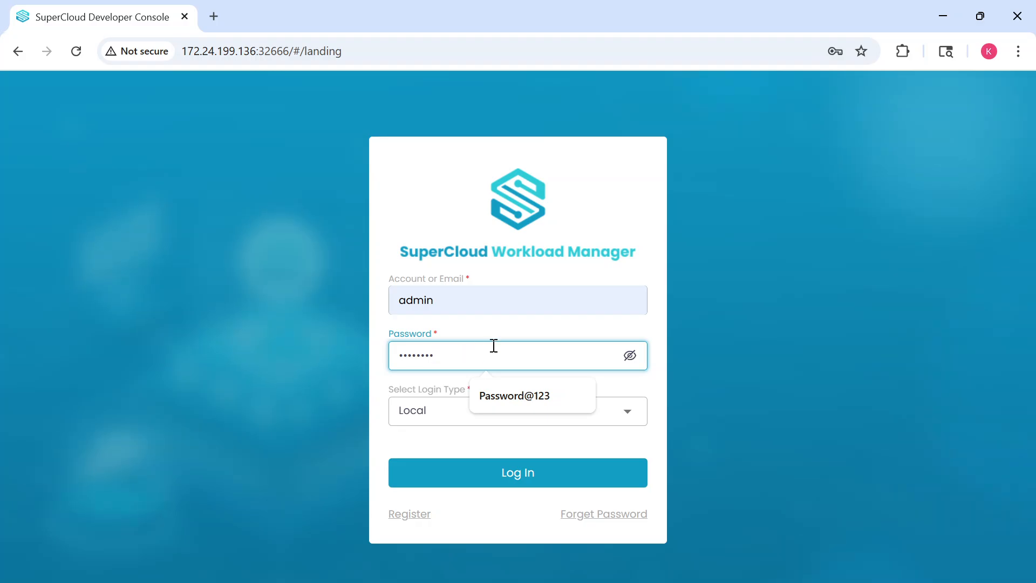
left_click(631, 357)
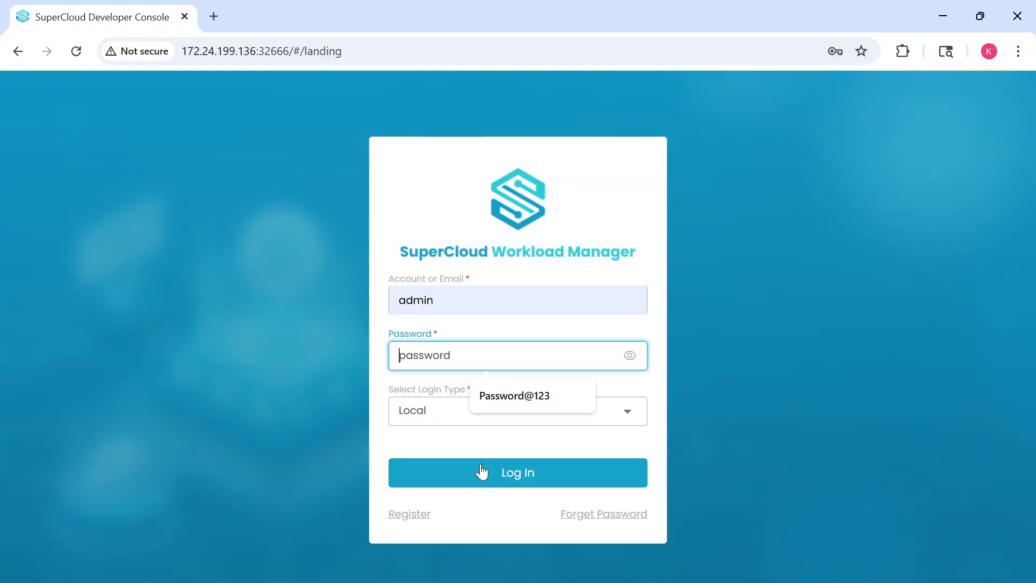
Check the login type options, keep Local, log in, and dismiss the saved-password warning.
left_click(634, 415)
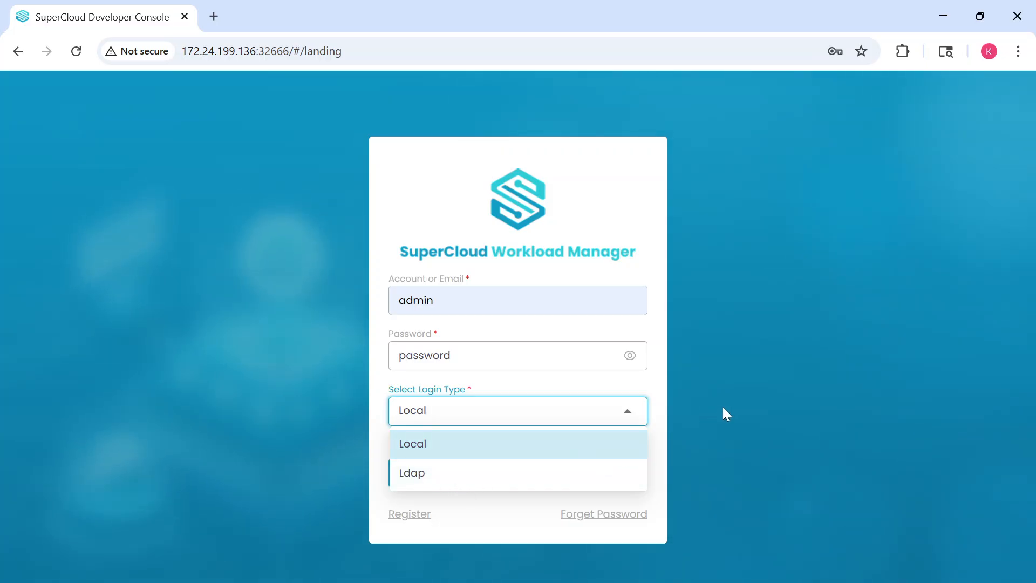
left_click(226, 421)
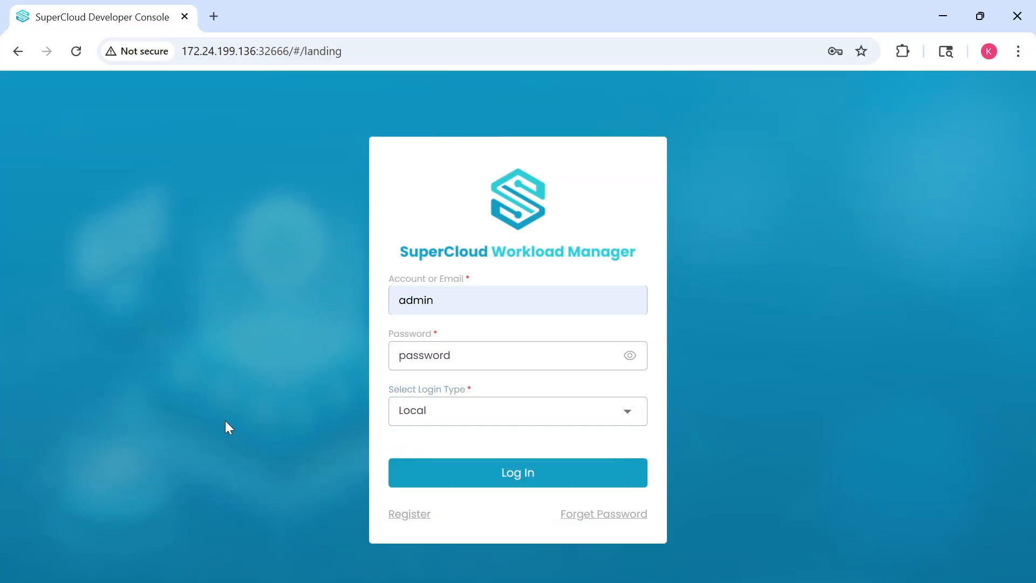
left_click(524, 471)
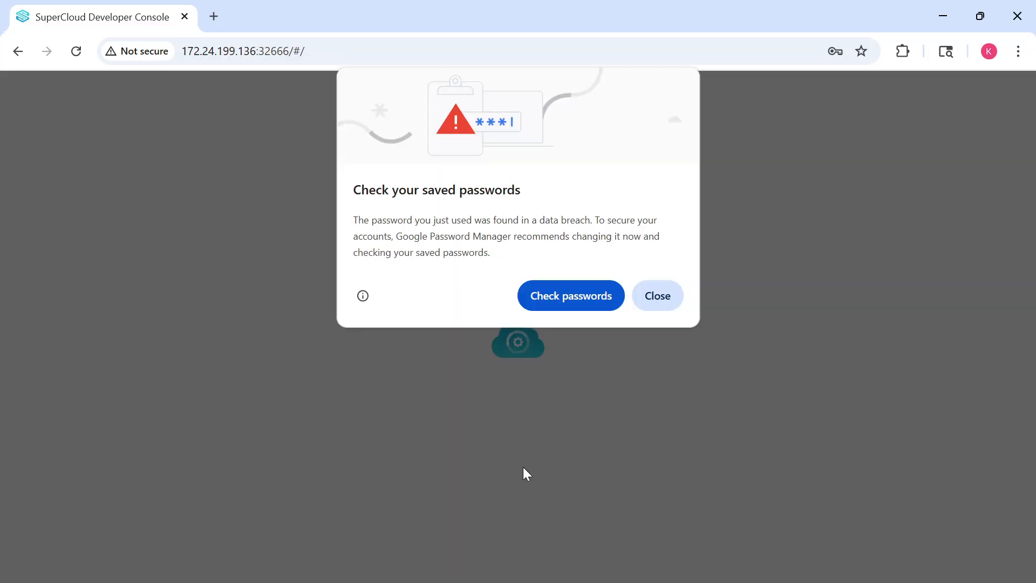
left_click(664, 300)
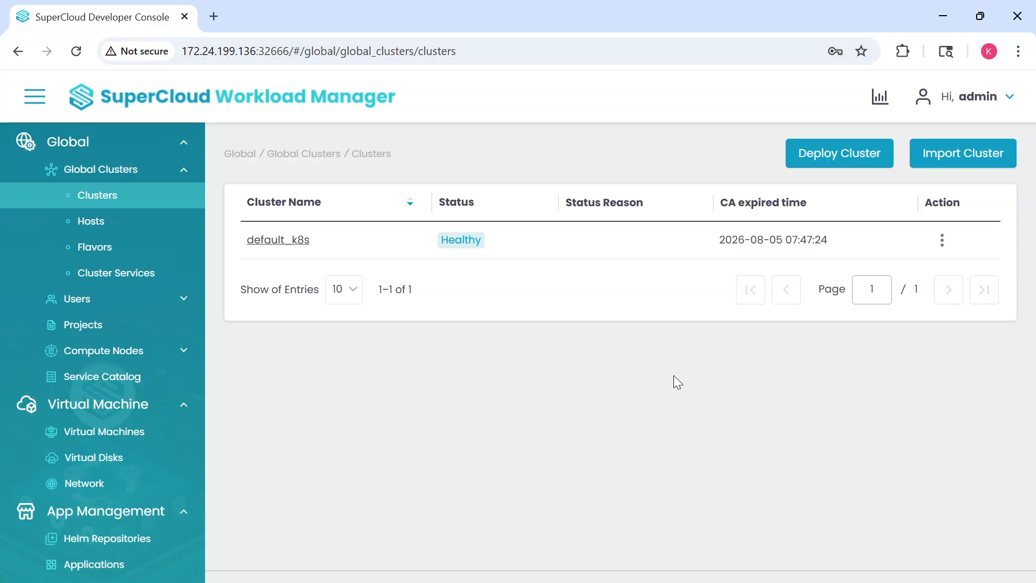
View the appearance, version and license details in the console settings, and return to the global Clusters list.
left_click(1012, 100)
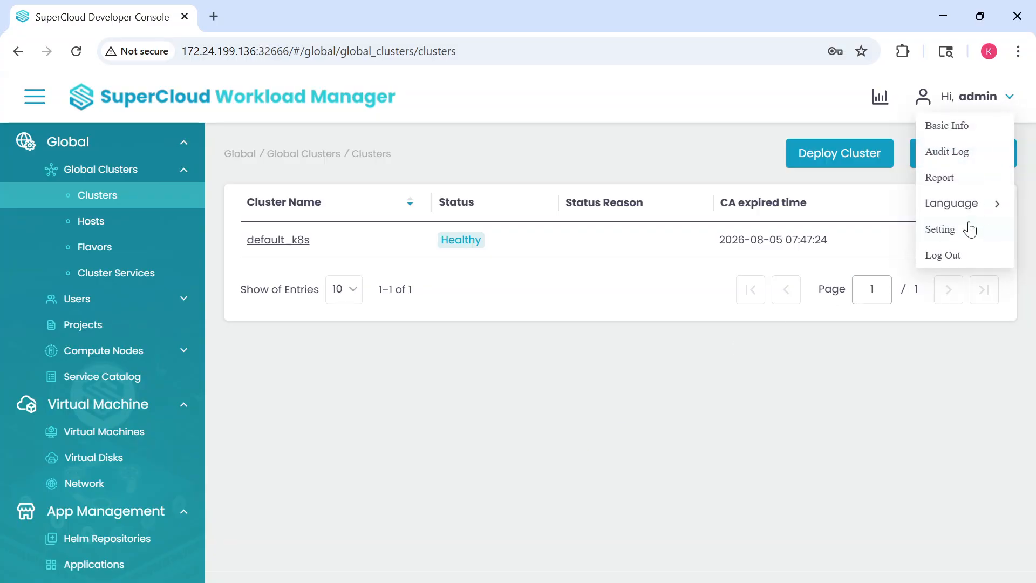
left_click(953, 232)
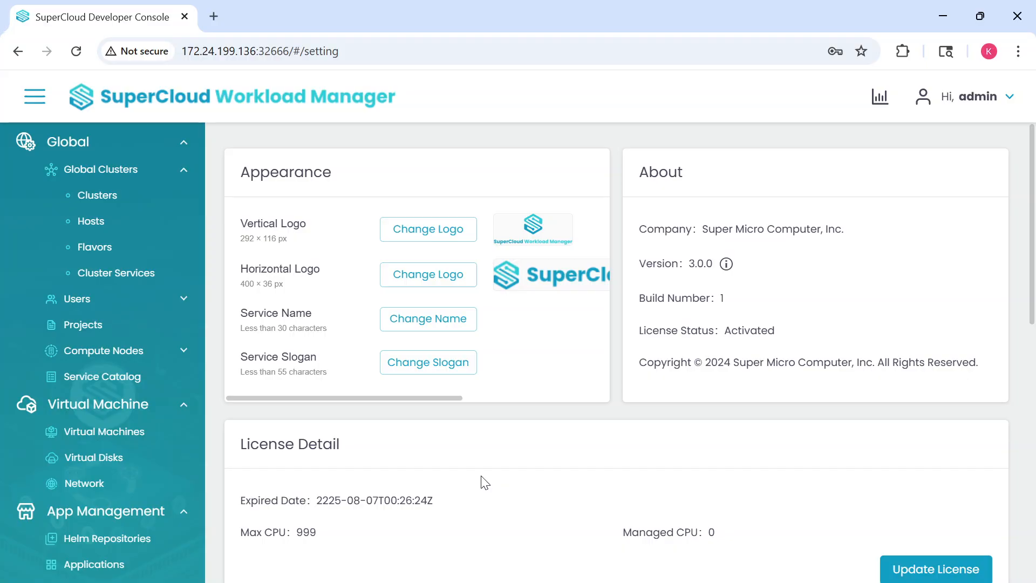
left_click(93, 196)
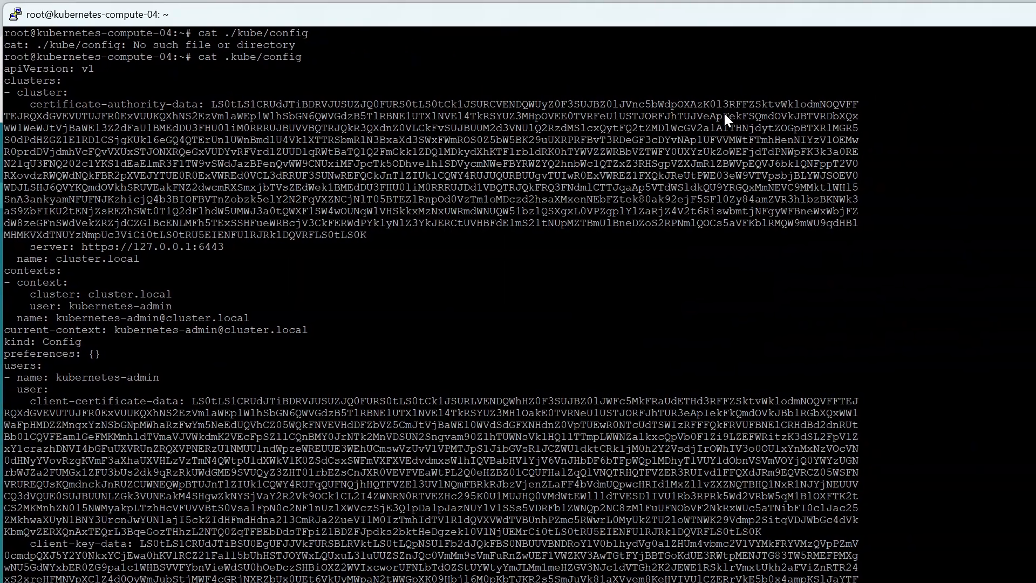
In the terminal, locate the client-certificate-data, client-key-data and certificate-authority-data entries in the .kube/config output.
scroll(723, 111, "down", 3)
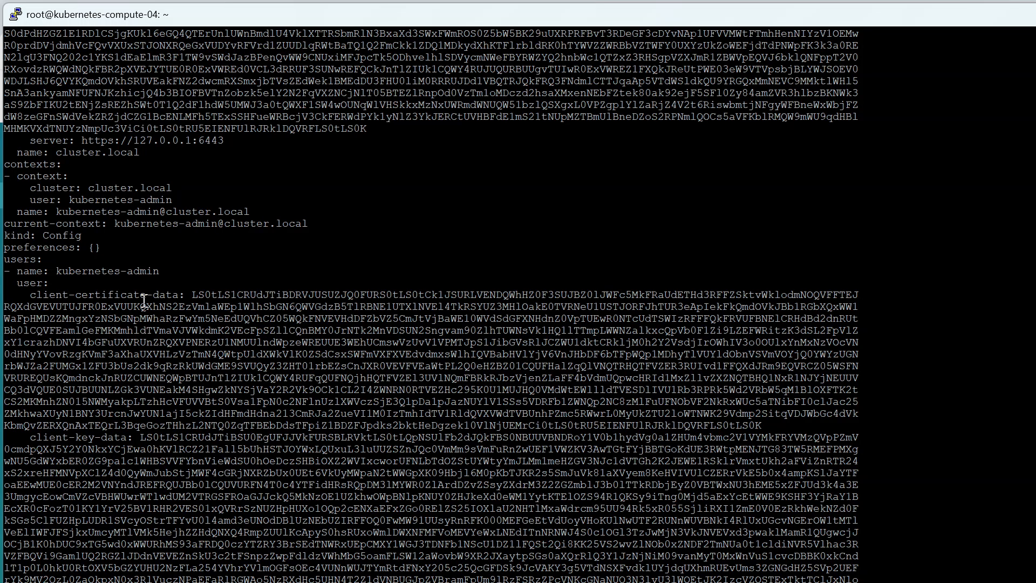
left_click_drag(187, 296, 23, 305)
left_click(125, 280)
left_click_drag(133, 438, 34, 431)
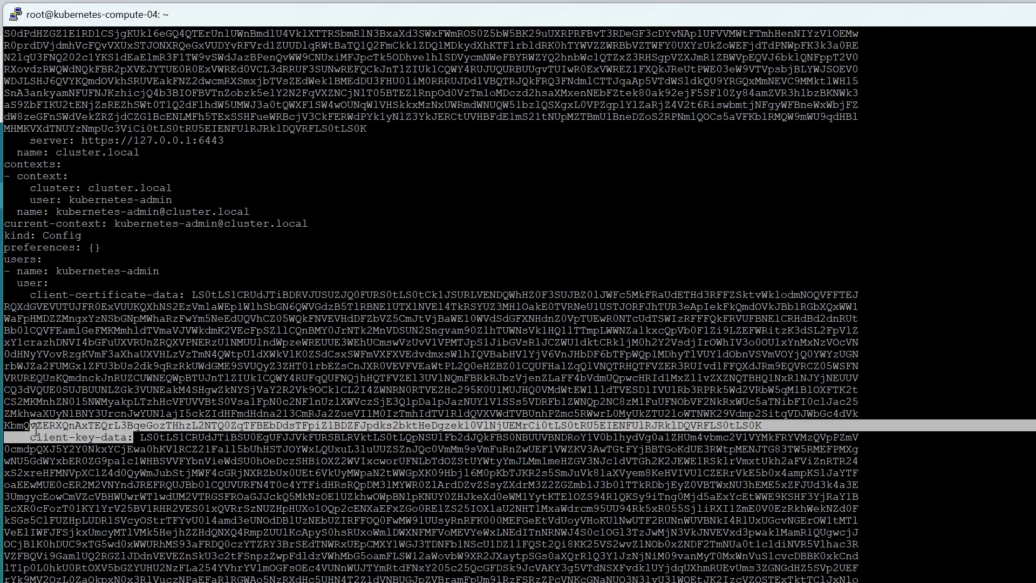
left_click(114, 429)
scroll(623, 377, "up", 3)
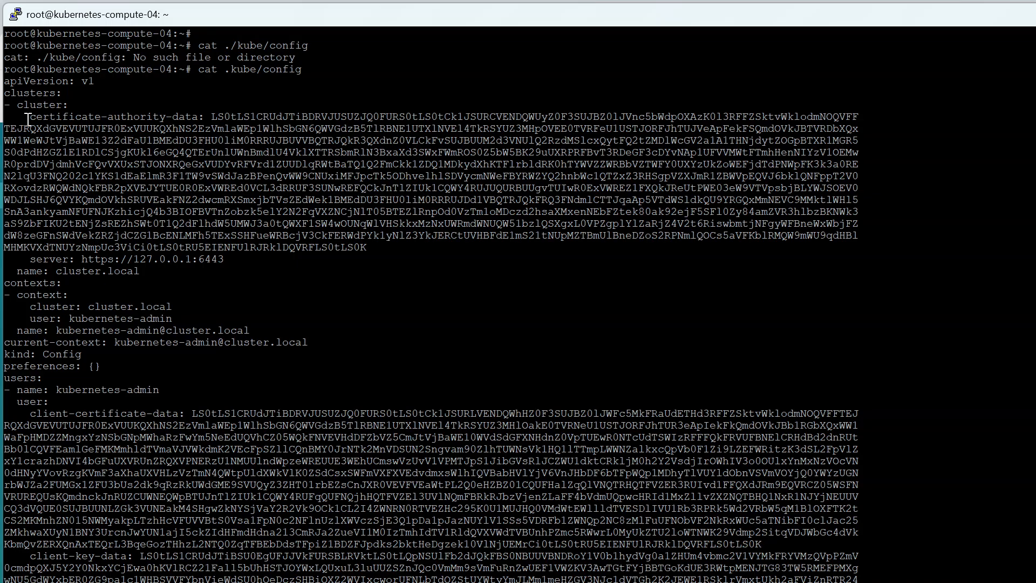
left_click_drag(30, 116, 199, 120)
left_click(394, 296)
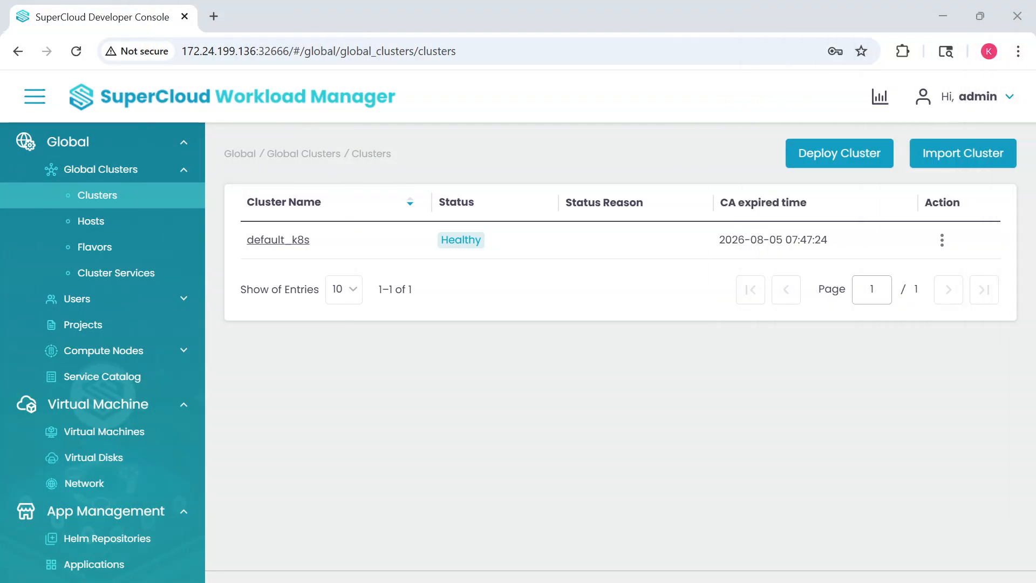
Start importing a cluster in the console and name it South-Cluster.
left_click(956, 156)
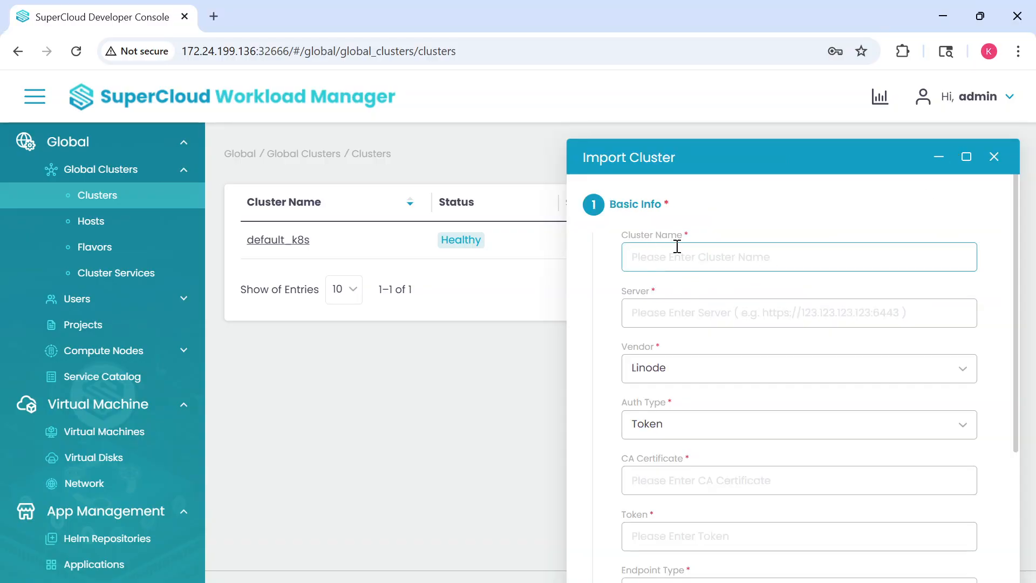
left_click(649, 258)
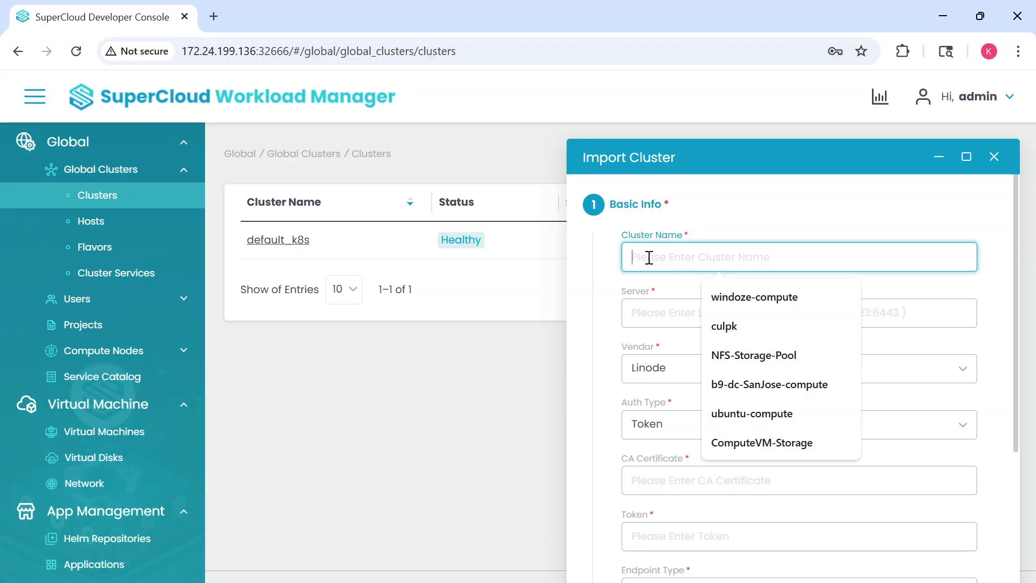
type("C")
key("BackSpace")
type("S")
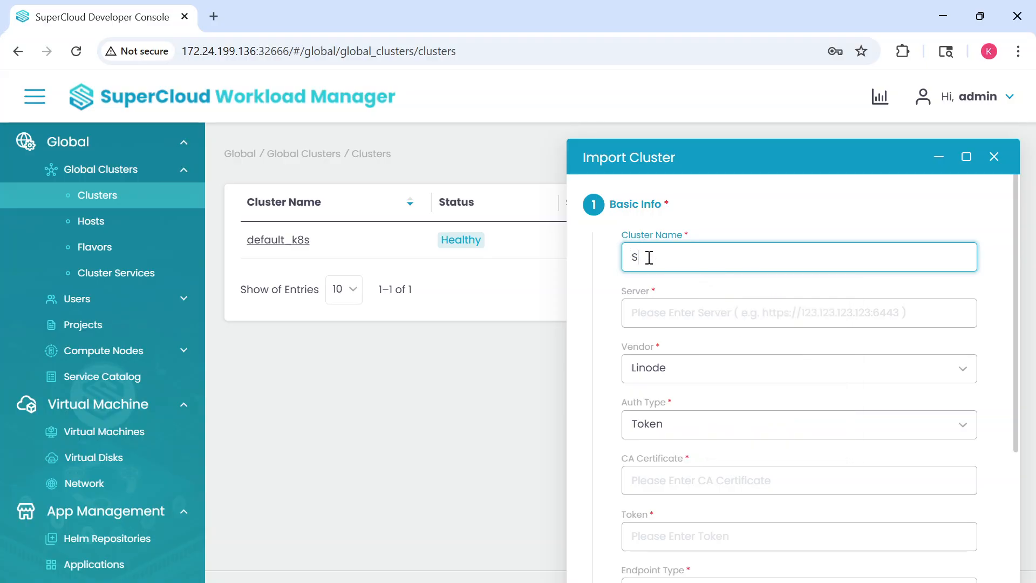
type("outh-Cluster")
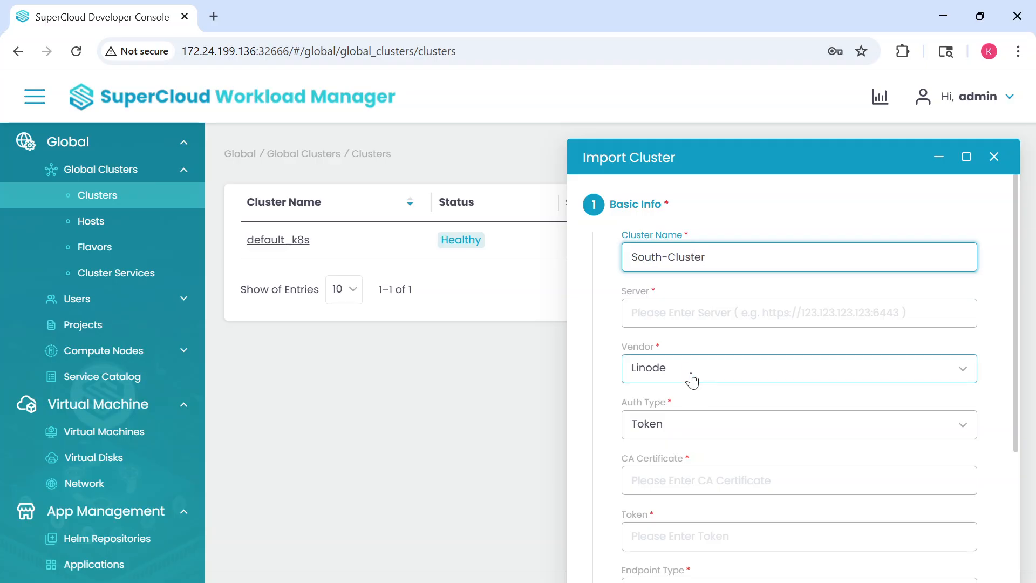
left_click(658, 313)
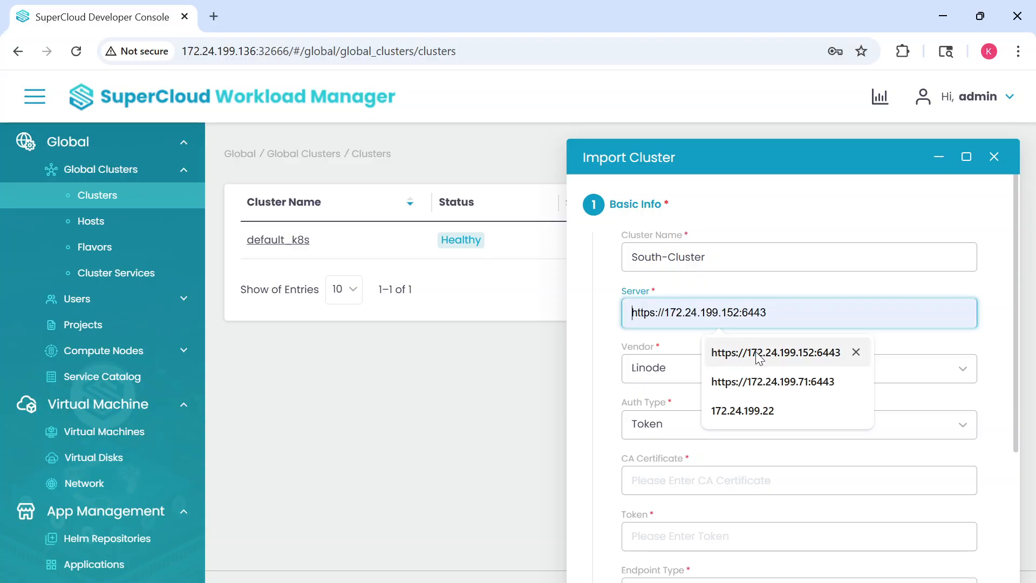
left_click(718, 353)
left_click(738, 313)
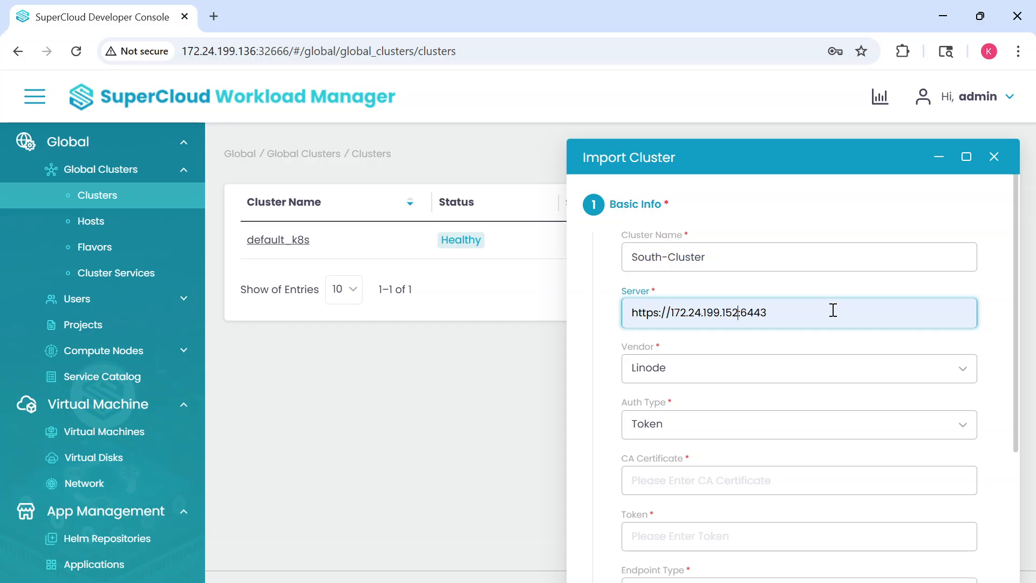
key("BackSpace")
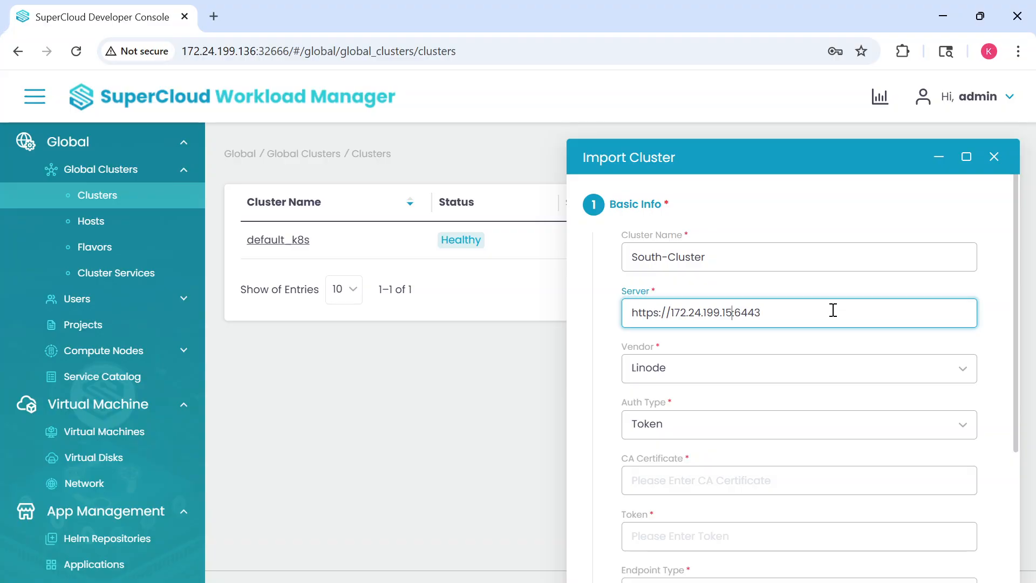
type("8")
left_click_drag(1035, 103, 607, 67)
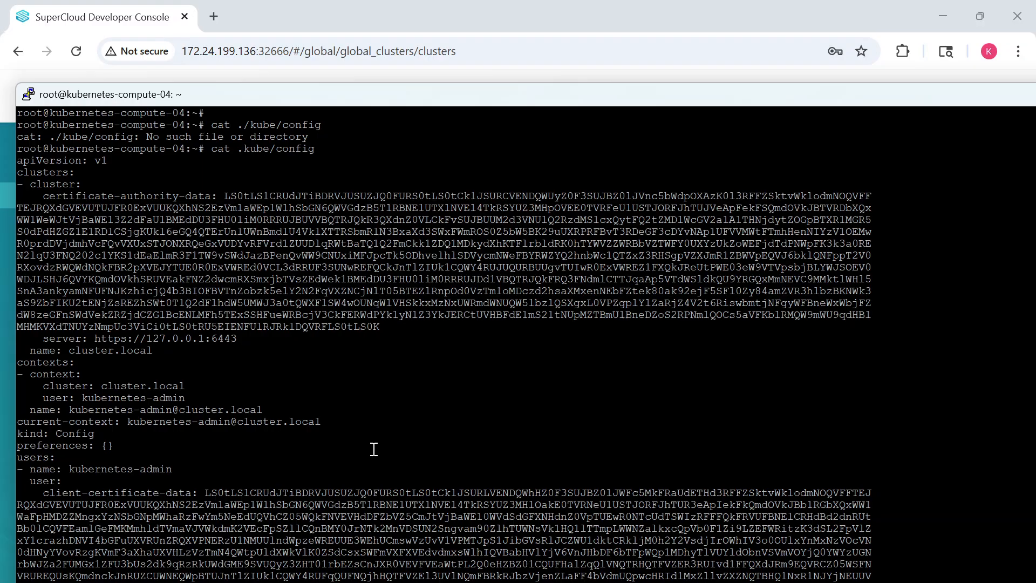
left_click_drag(278, 92, 1035, 108)
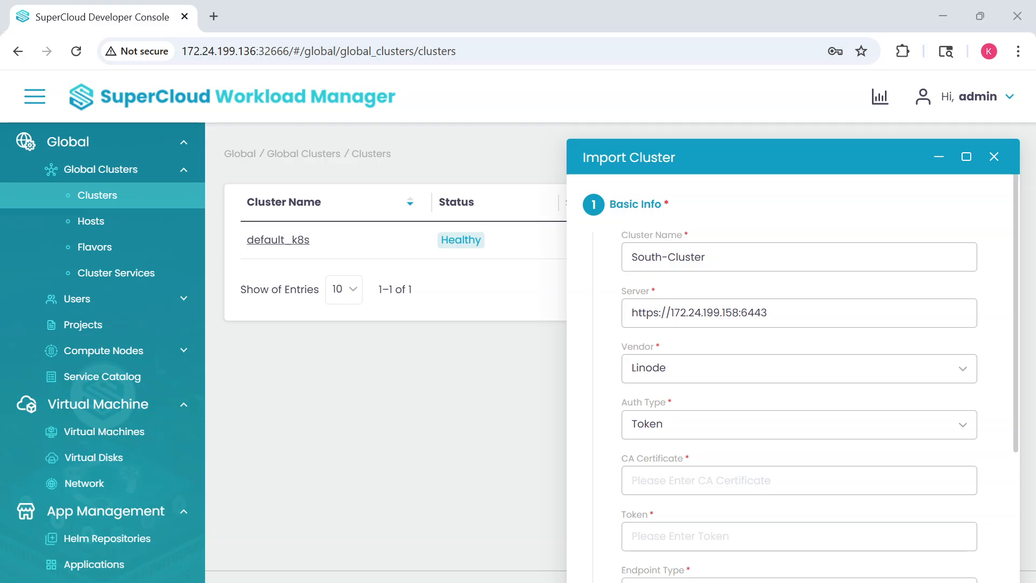
Set the vendor of the imported cluster to Private and look over the remaining import fields.
left_click(657, 373)
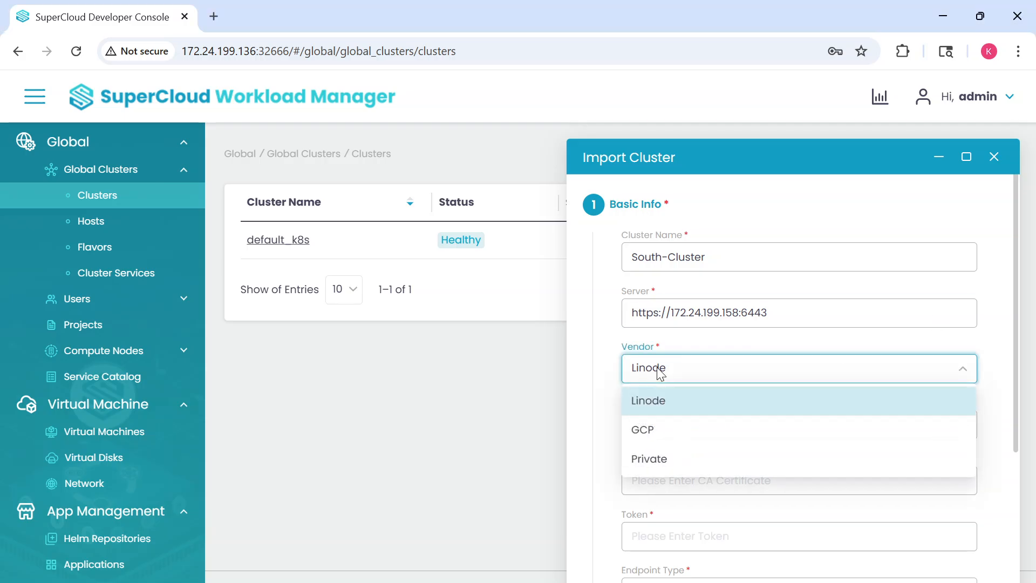
left_click(654, 463)
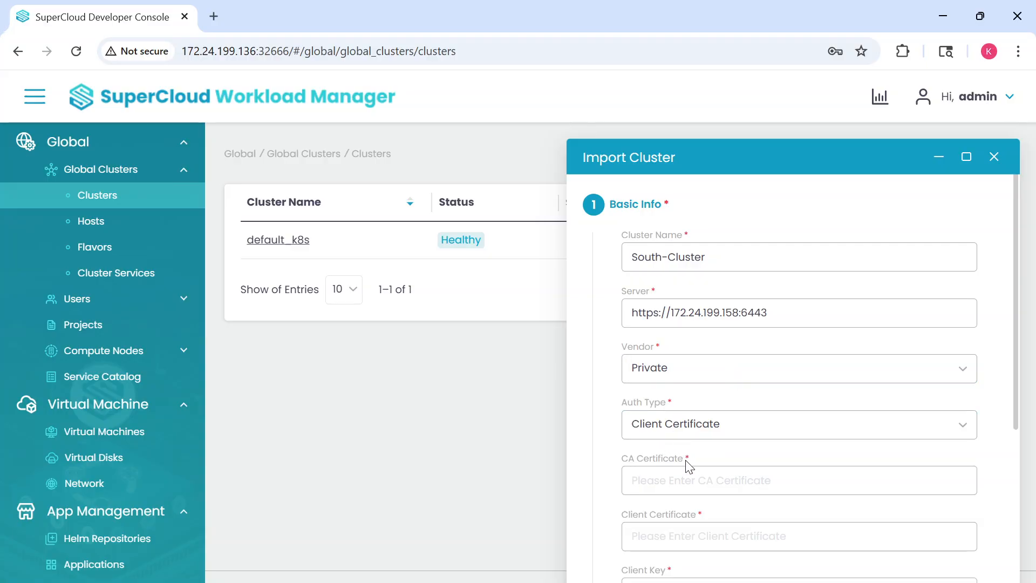
scroll(687, 464, "down", 3)
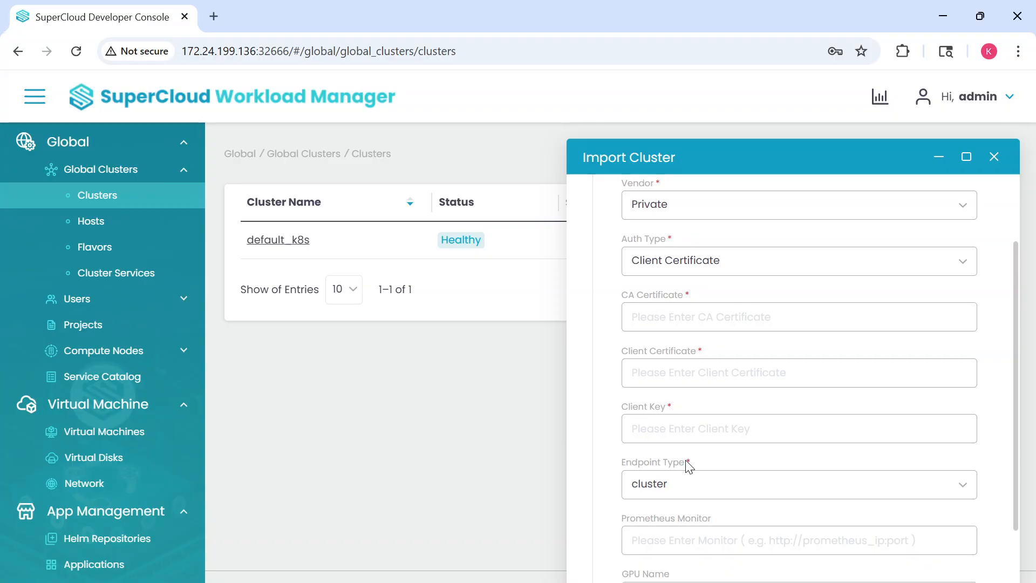
scroll(687, 464, "down", 2)
scroll(687, 464, "up", 2)
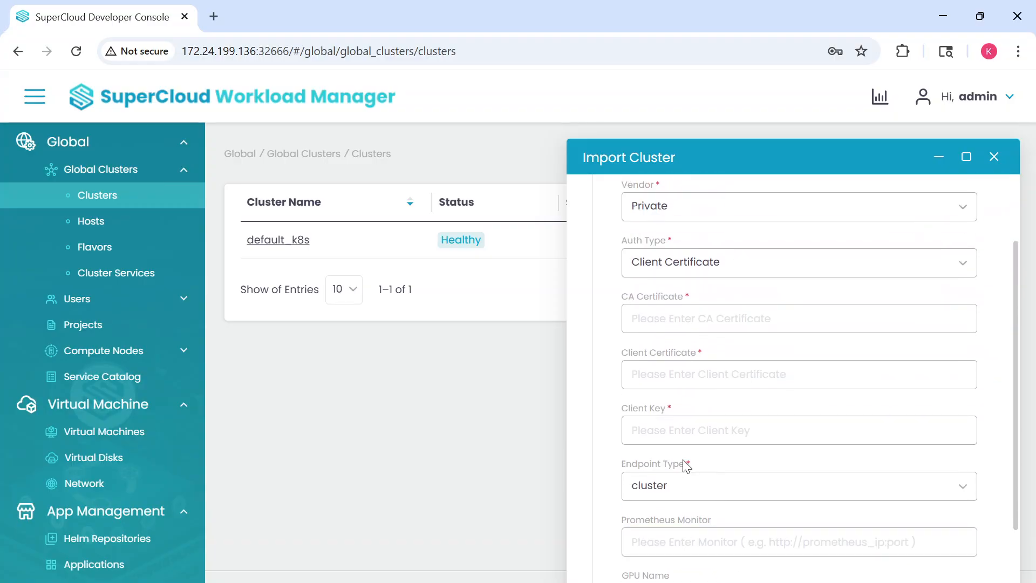
Switch to the terminal and select the full certificate-authority-data value in the kubeconfig for the CA certificate field.
left_click(640, 313)
left_click_drag(1035, 60, 594, 126)
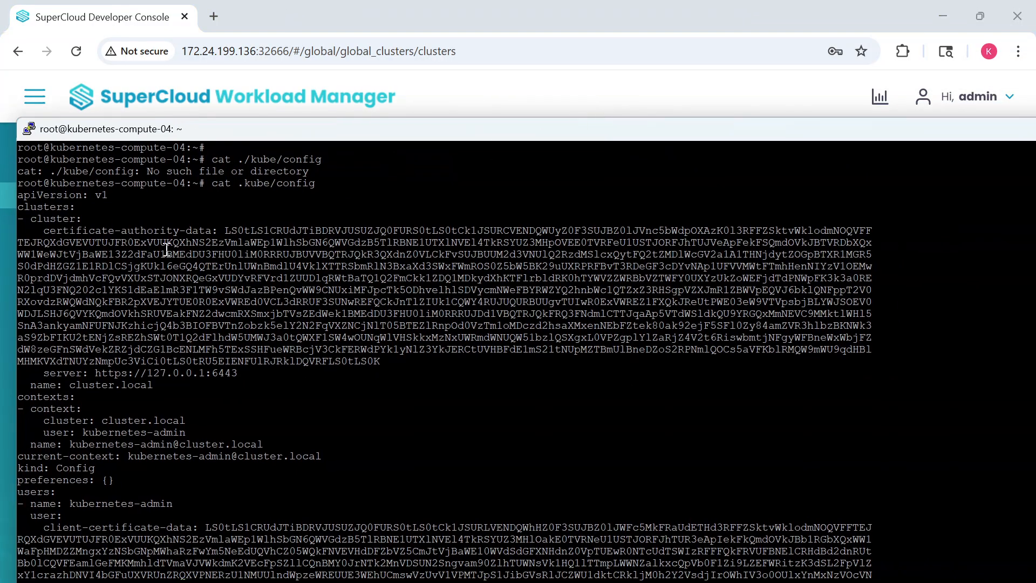
left_click_drag(38, 231, 217, 230)
left_click(199, 200)
left_click_drag(225, 230, 376, 360)
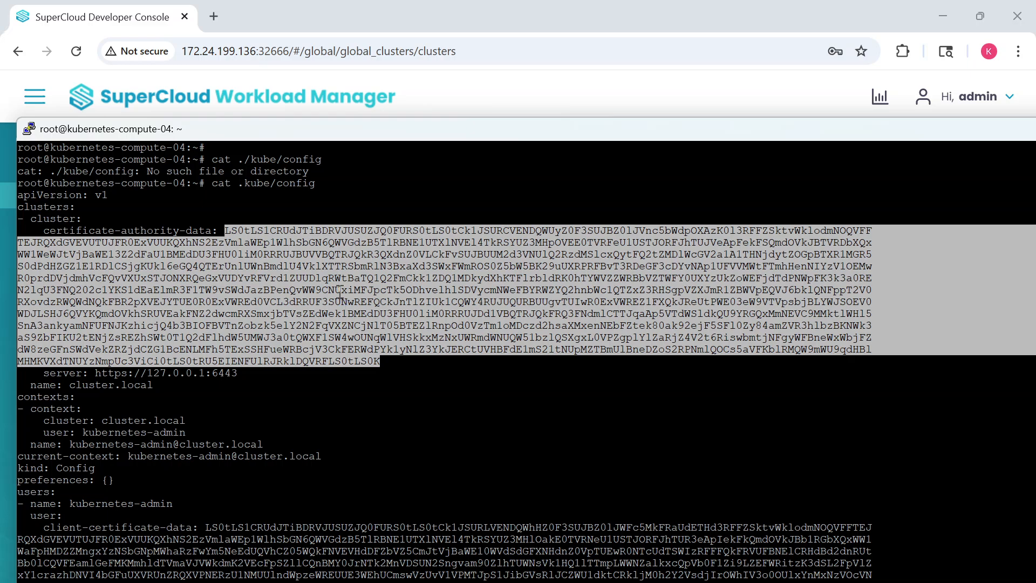
scroll(339, 290, "down", 4)
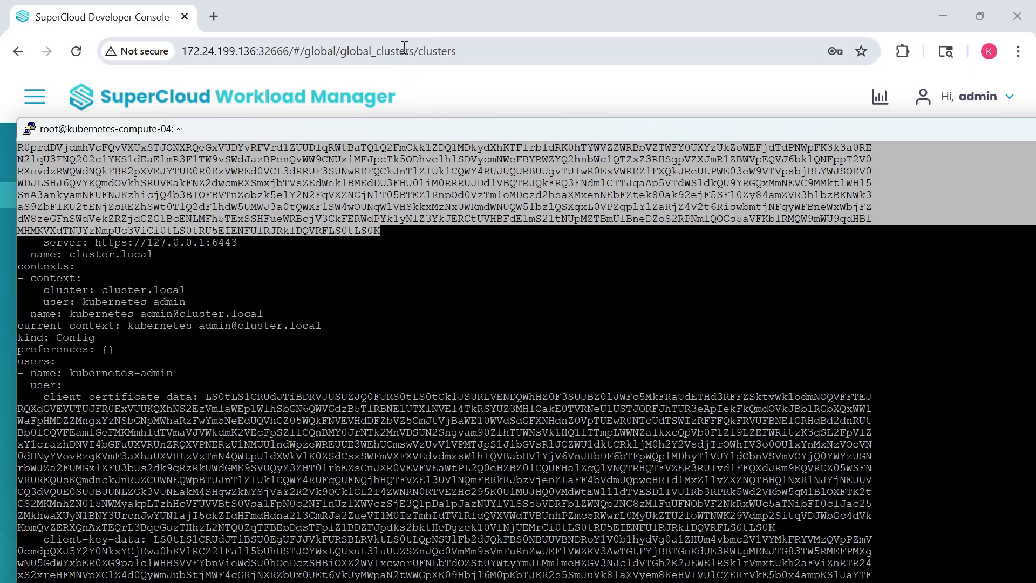
Return to the browser's cluster import form and paste the copied certificate-authority-data into the CA Certificate field.
key("alt+Tab")
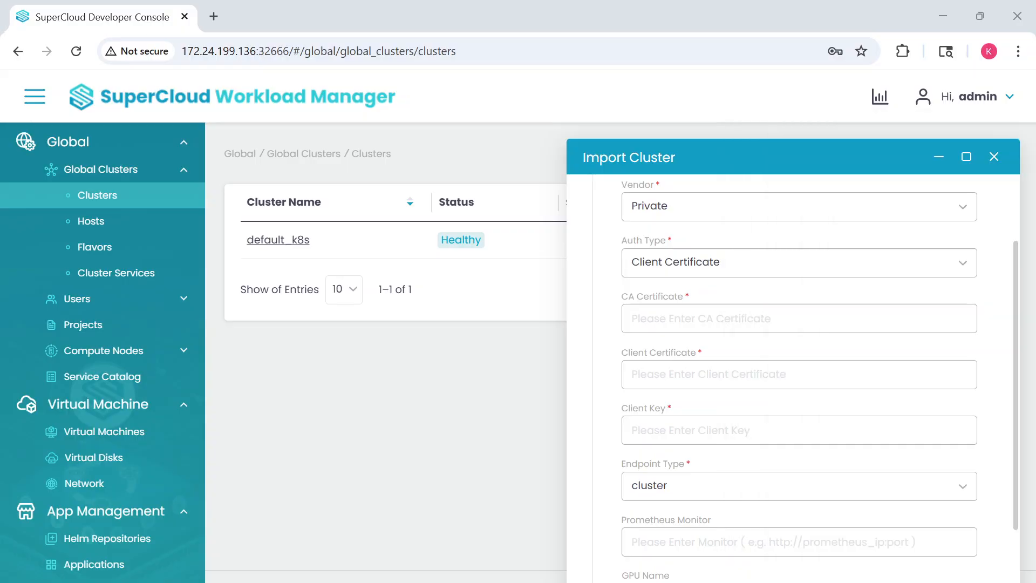
left_click(663, 382)
left_click(646, 319)
right_click(644, 319)
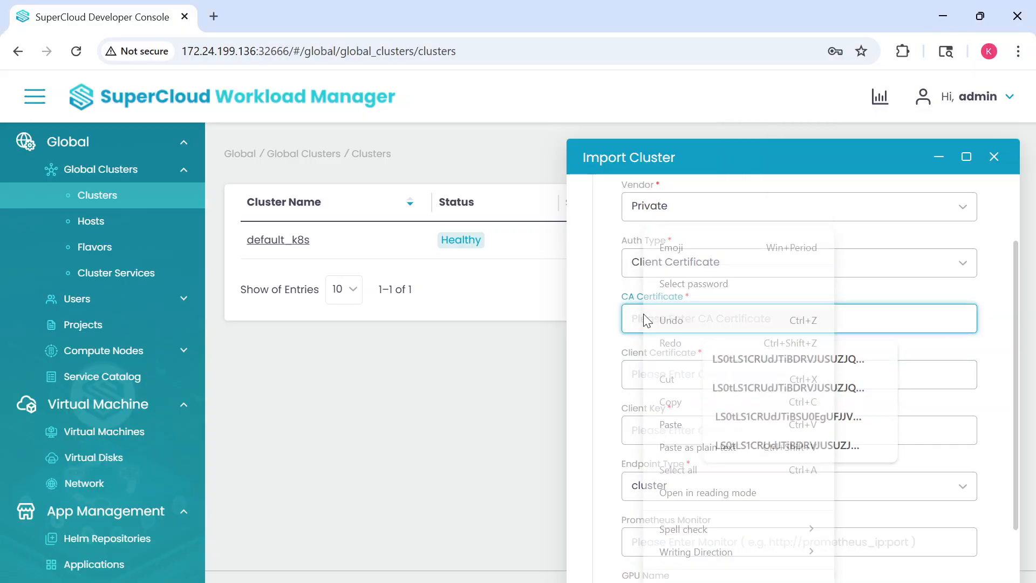
left_click(671, 424)
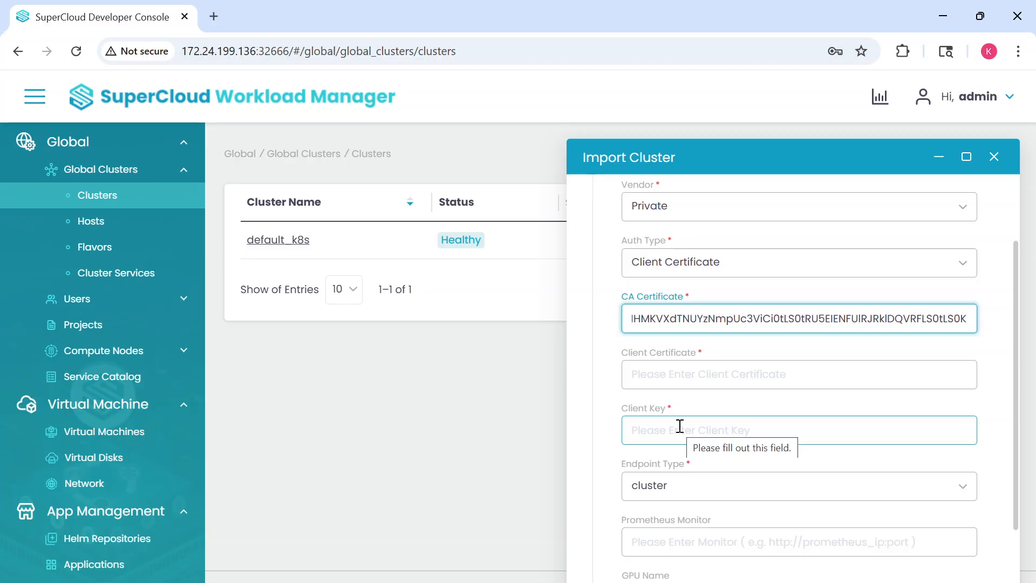
Copy the full client-certificate-data value from the kubeconfig in the terminal and paste it into the form's Client Certificate field.
left_click(647, 371)
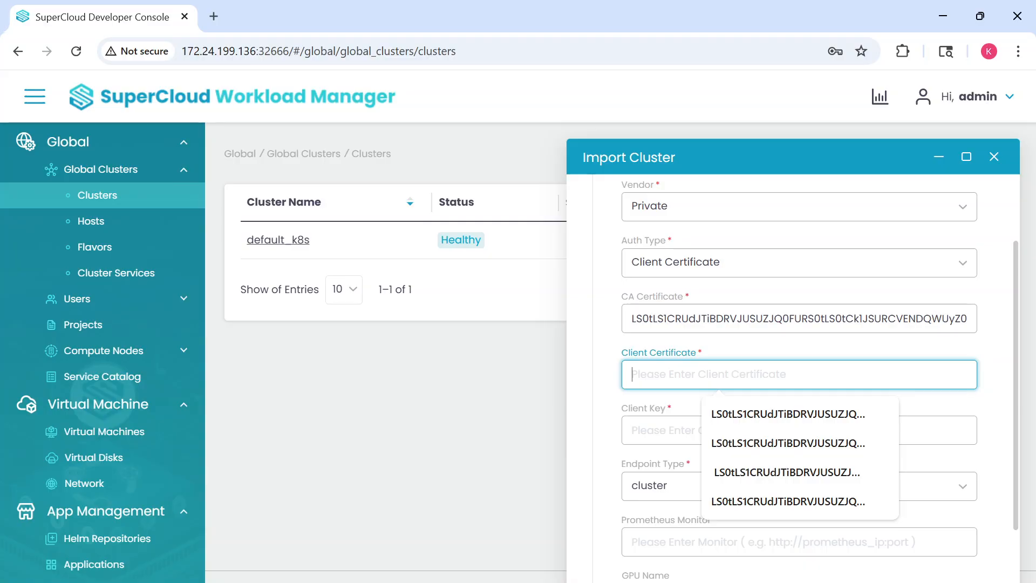
key("alt+Tab")
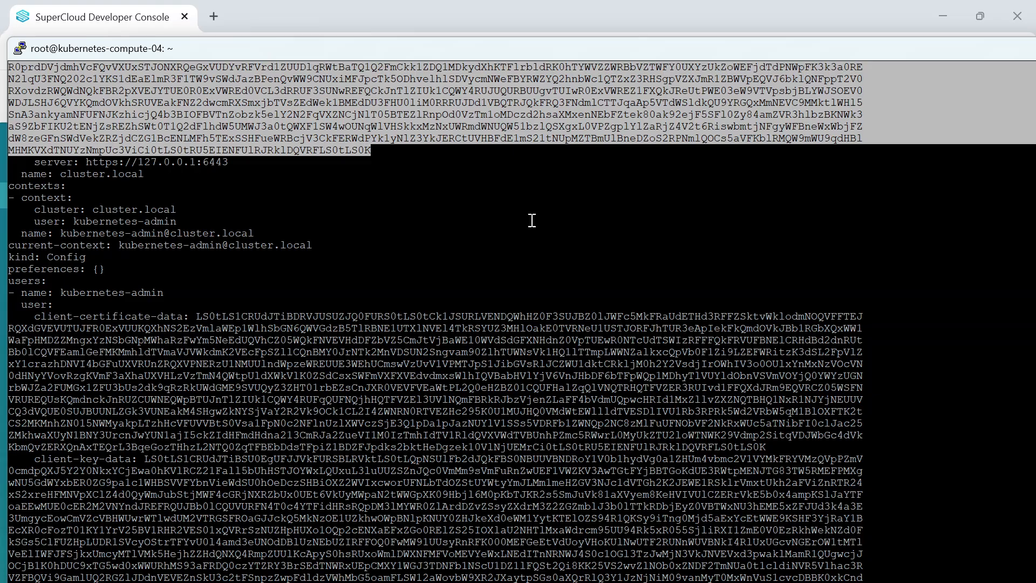
left_click(513, 218)
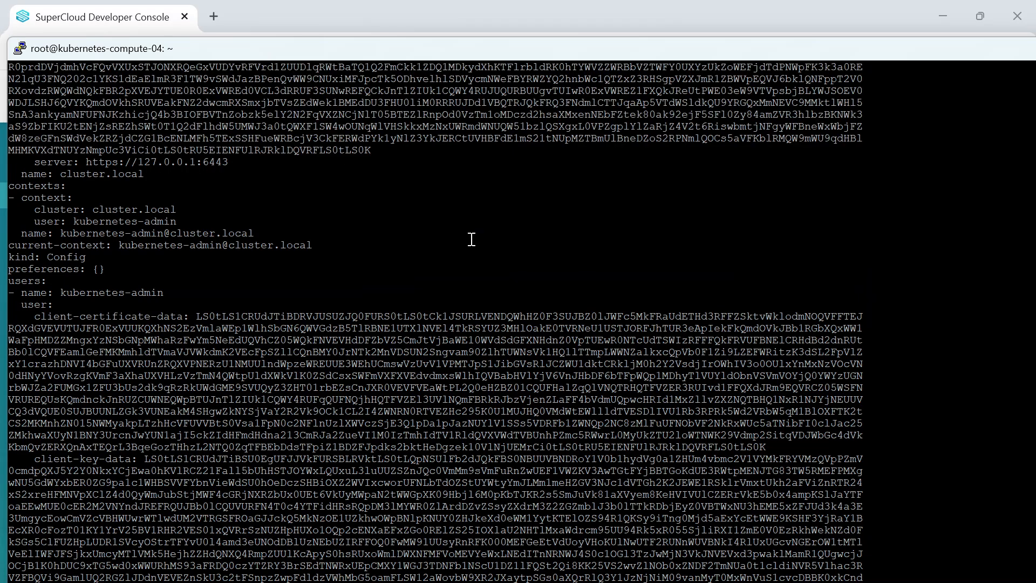
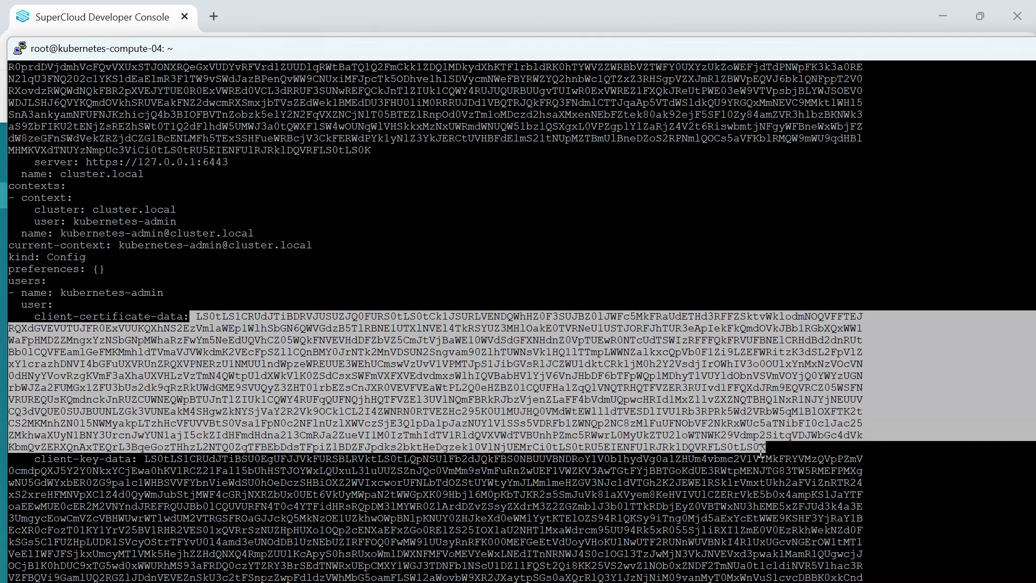
scroll(591, 386, "down", 1)
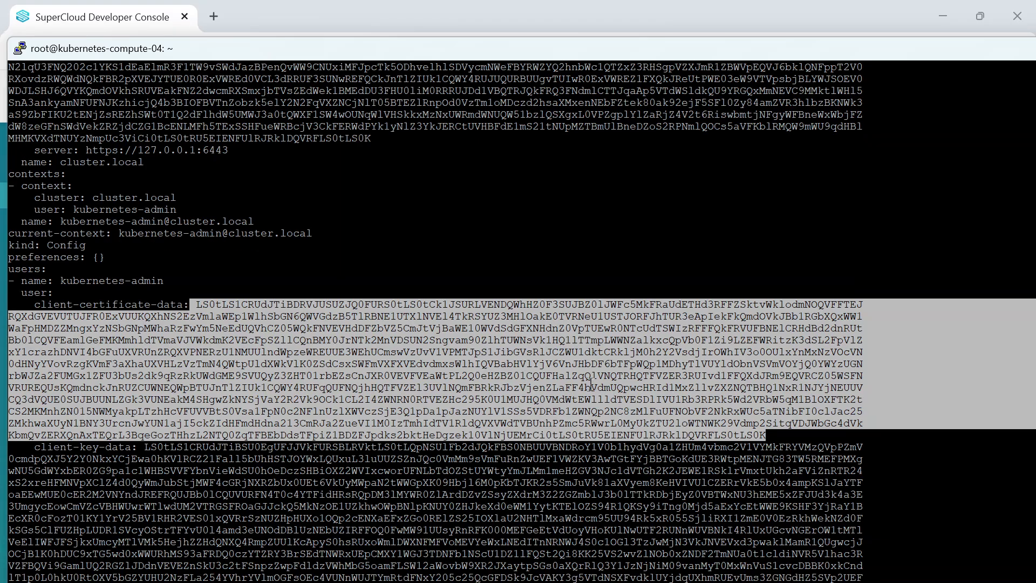
left_click_drag(422, 24, 1035, 23)
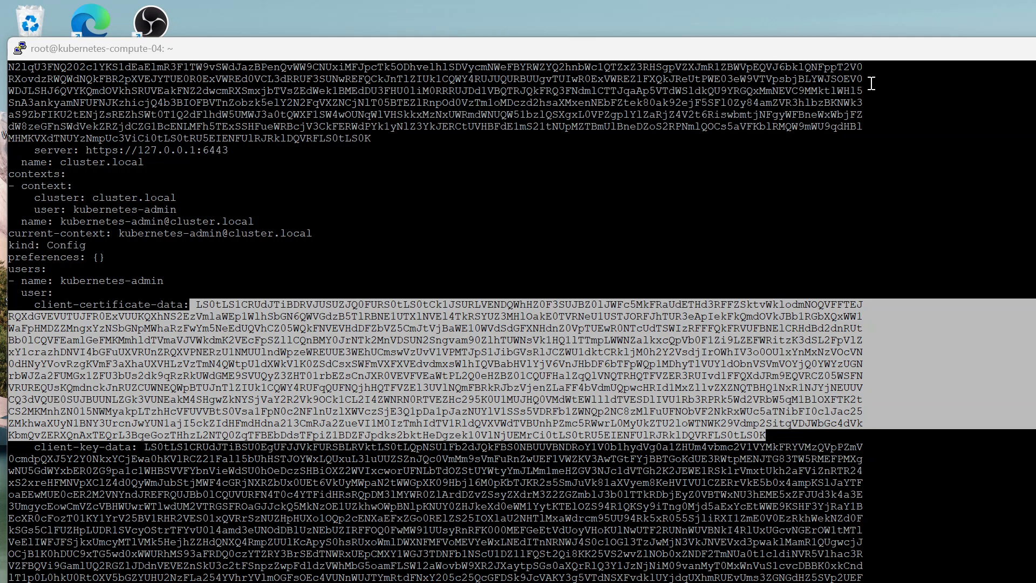
left_click_drag(833, 46, 478, 45)
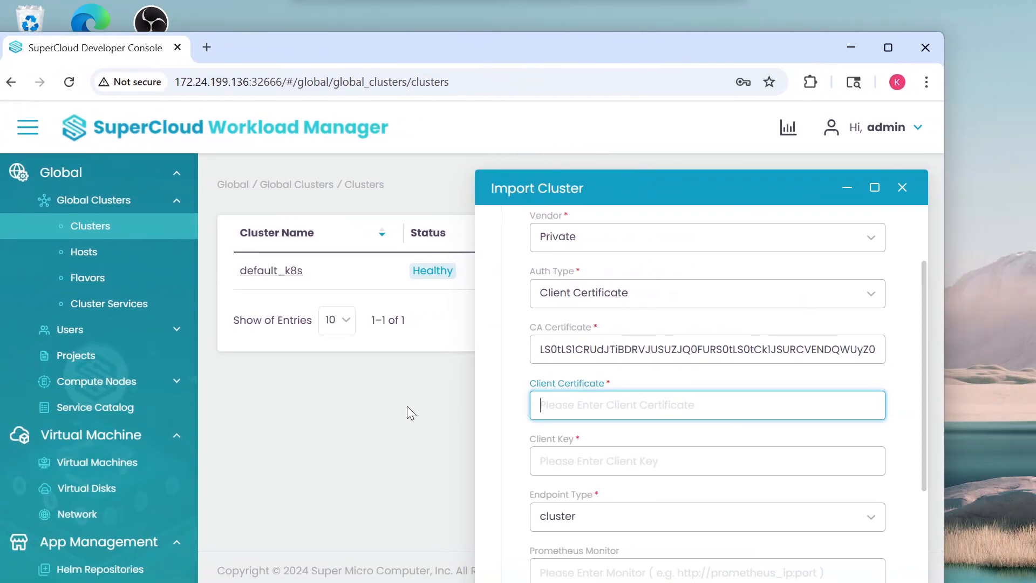
right_click(552, 404)
left_click(581, 225)
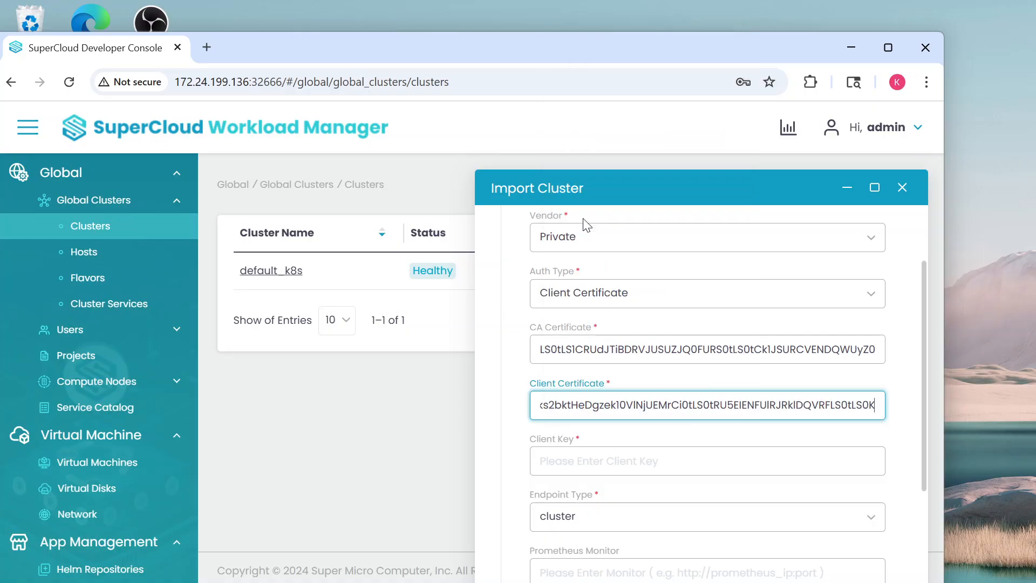
Copy the full client-key-data value from the kubeconfig in the terminal and paste it into the form's Client Key field.
left_click(542, 457)
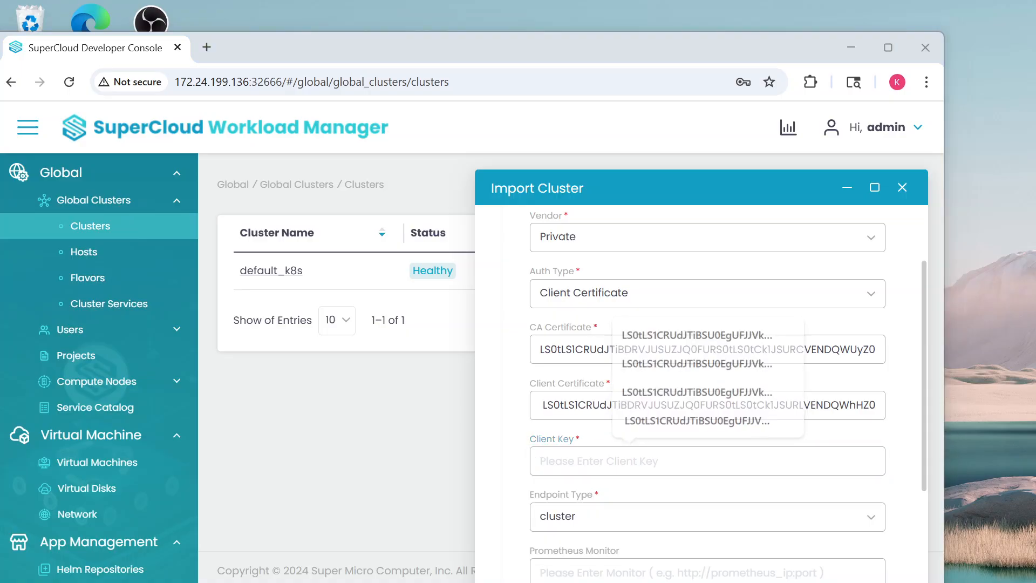
key("alt+Tab")
left_click_drag(386, 76, 503, 17)
left_click(231, 482)
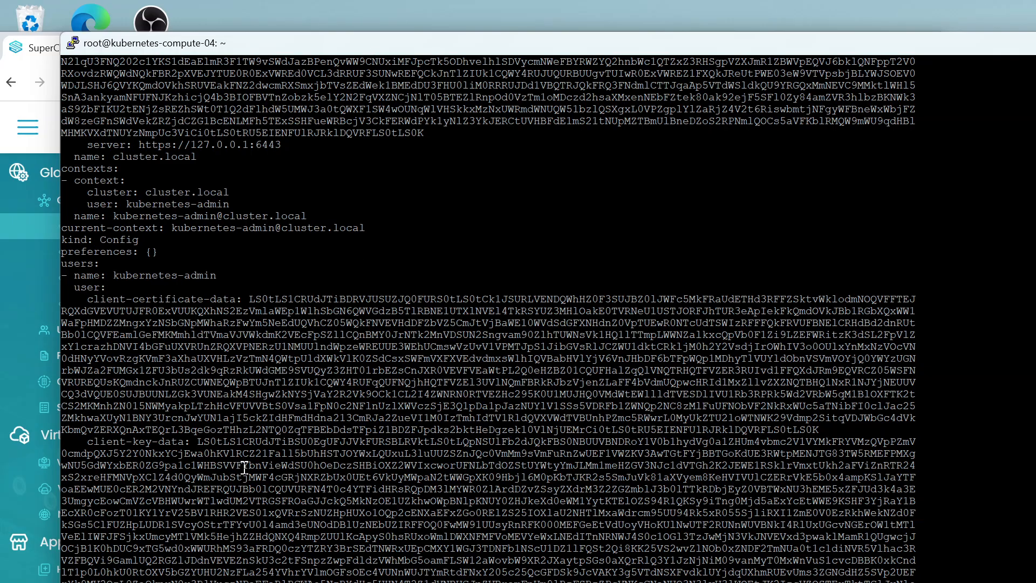
left_click_drag(370, 51, 1035, 70)
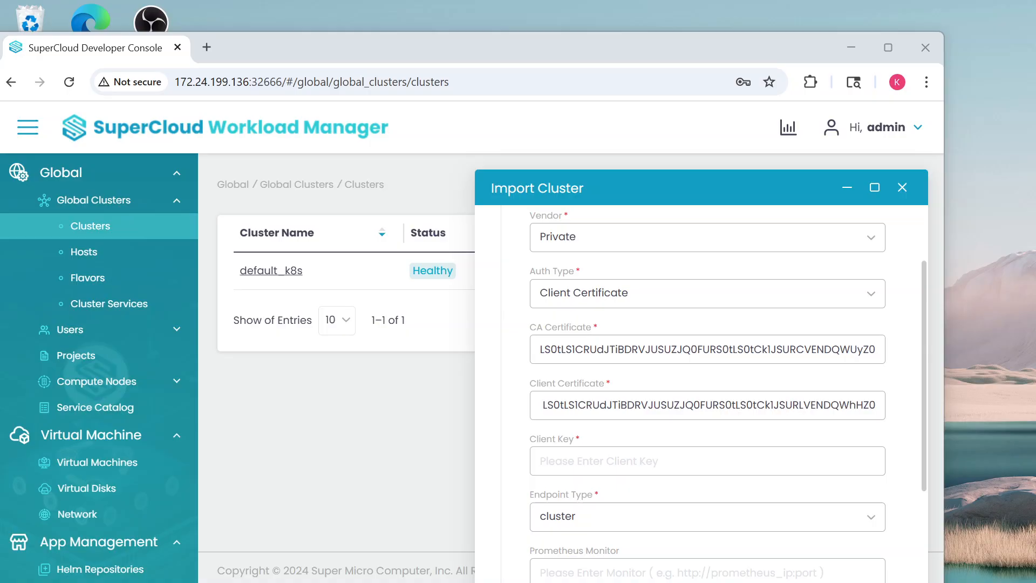
left_click(550, 459)
right_click(549, 460)
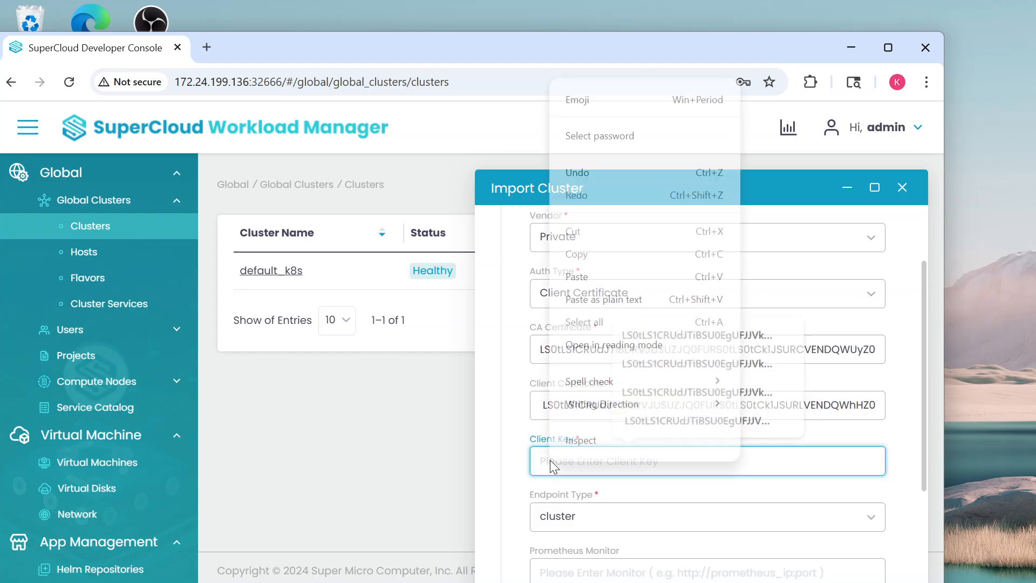
left_click(577, 277)
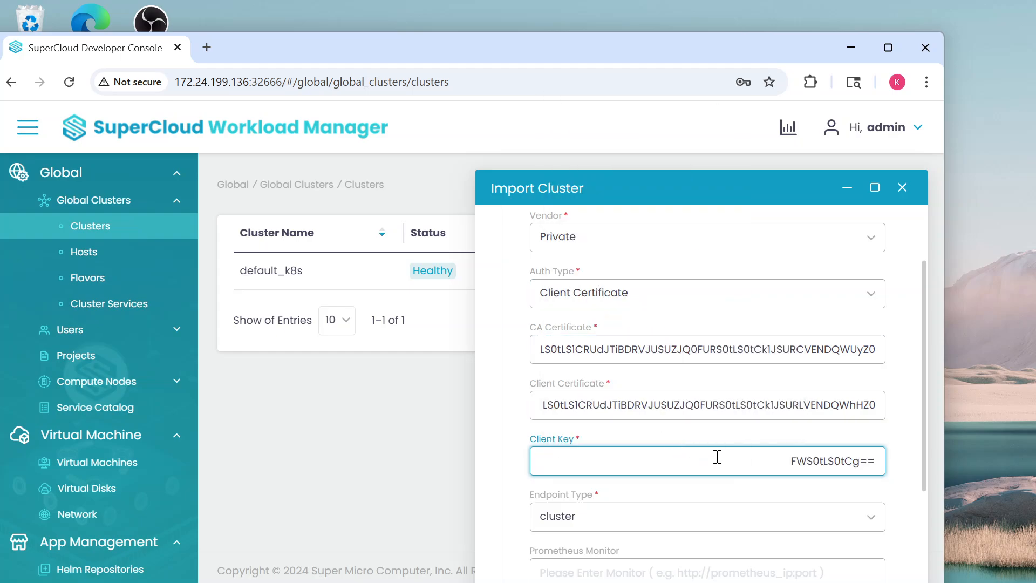
Set the imported cluster's endpoint type to node and its GPU name to nvidia.com/gpu.
left_click(578, 517)
left_click(570, 559)
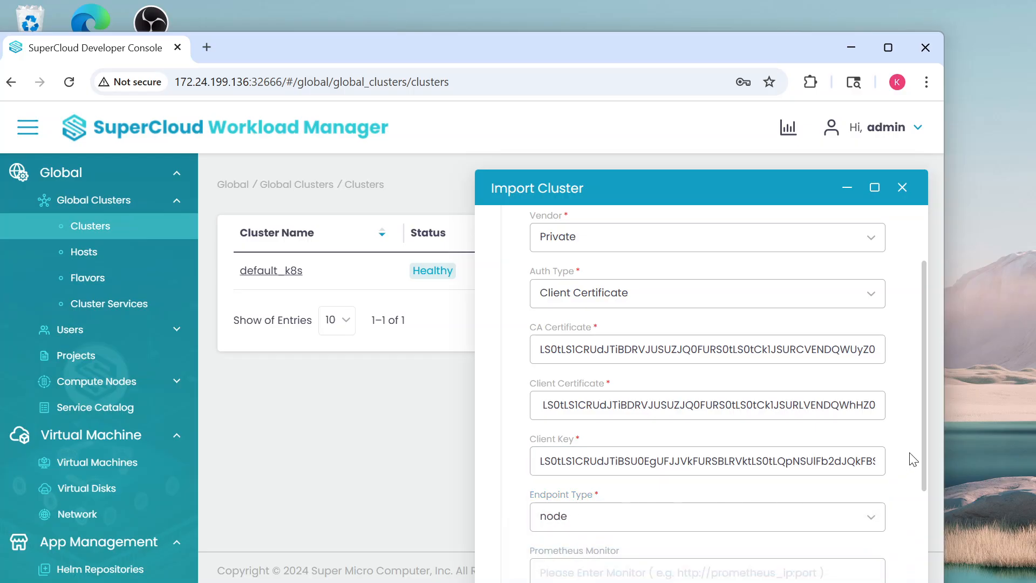
left_click_drag(923, 416, 914, 493)
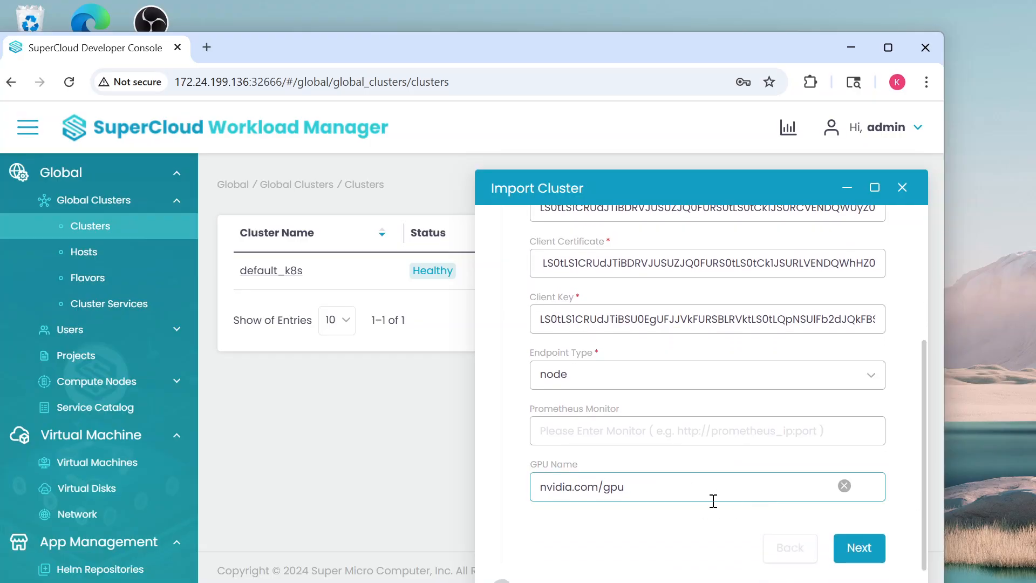
left_click(642, 491)
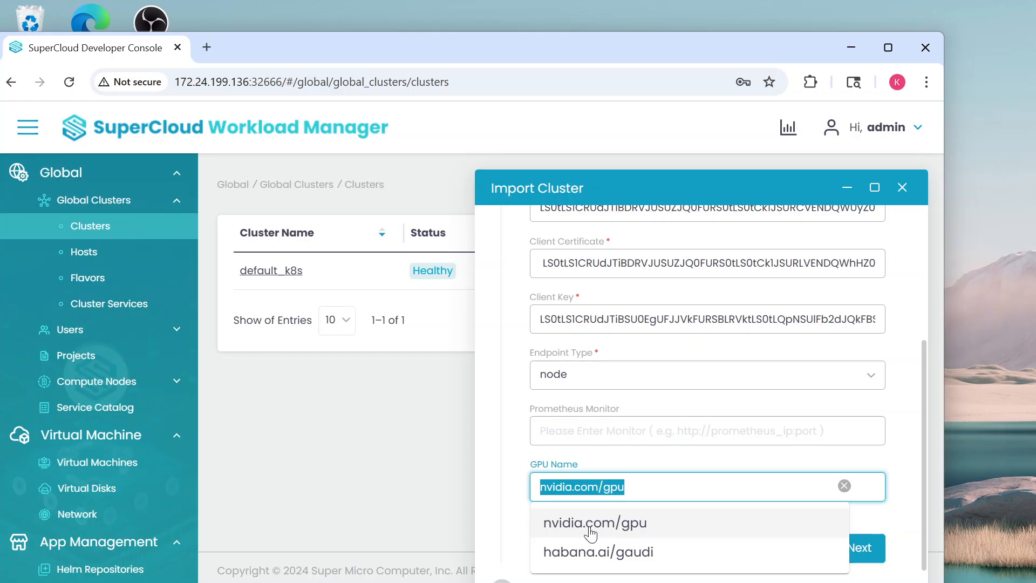
left_click(591, 532)
Proceed to the import summary, submit the cluster import and dismiss the notification.
left_click(860, 549)
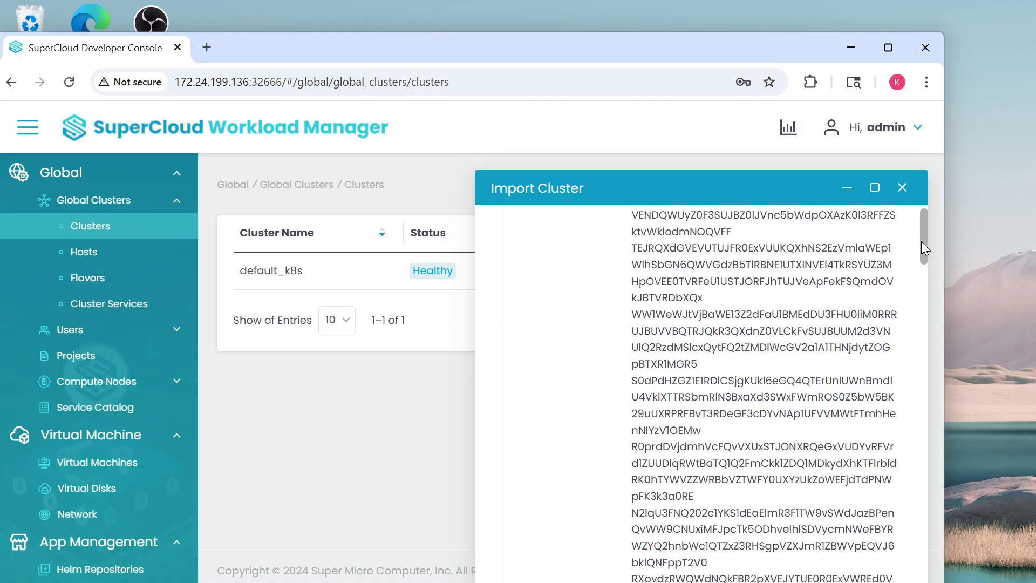
left_click_drag(926, 246, 931, 574)
left_click(879, 561)
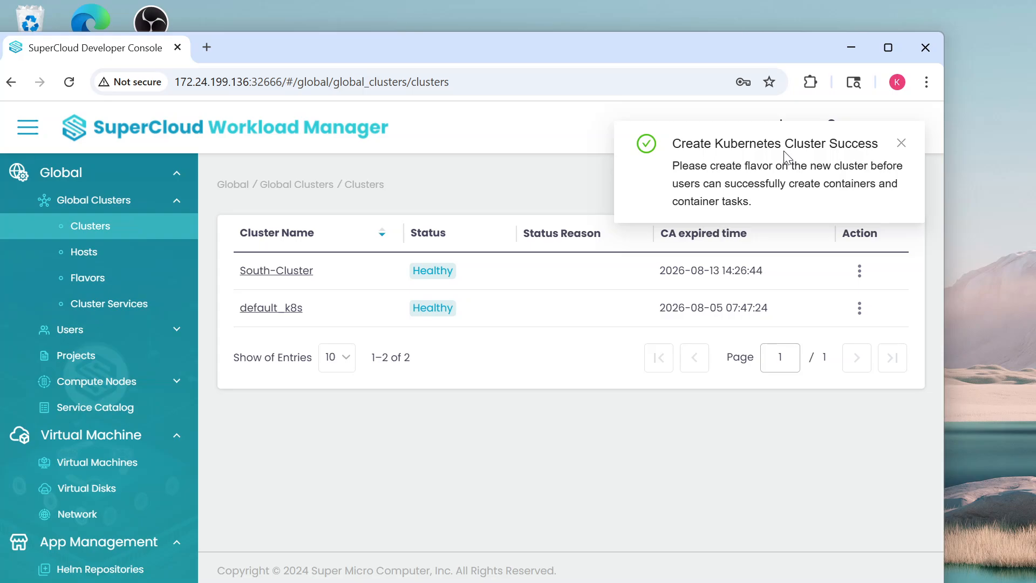
left_click(901, 143)
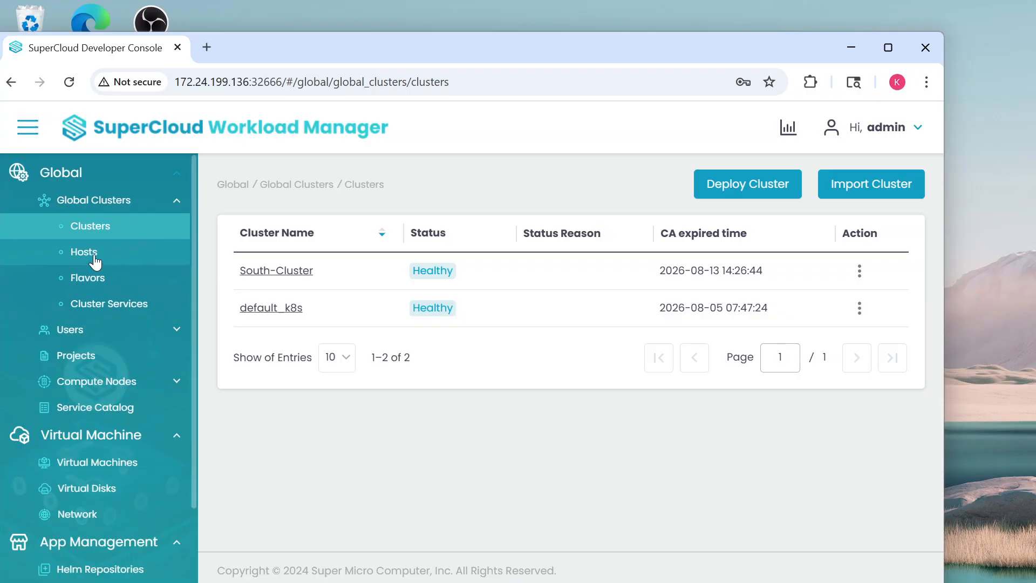
Open the Hosts list under Global Clusters for South-Cluster.
left_click(88, 257)
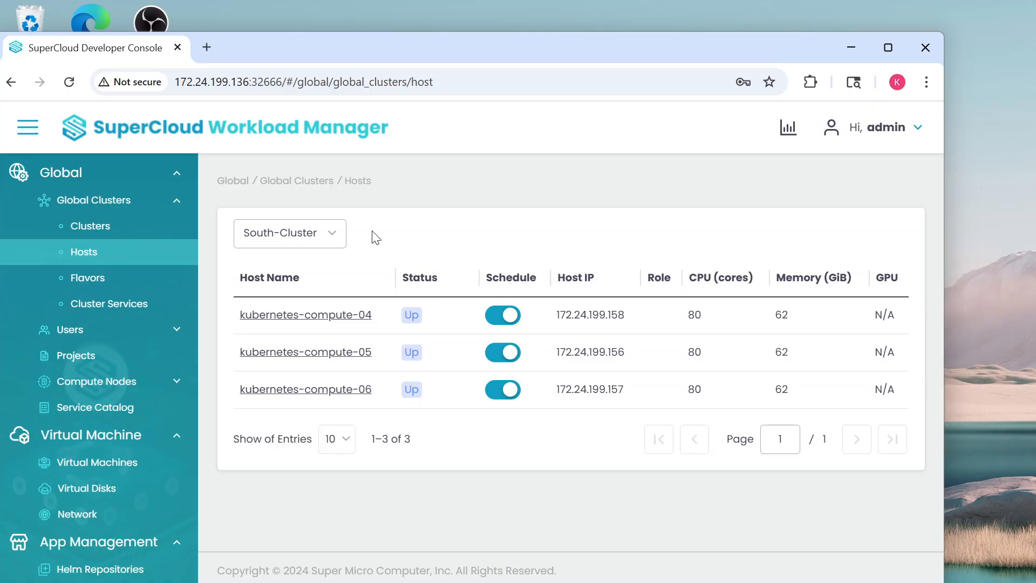
Change the host in the page address to 172.24.199.135, keeping port 32666 and the hosts path, and load it.
left_click(252, 86)
left_click(250, 83)
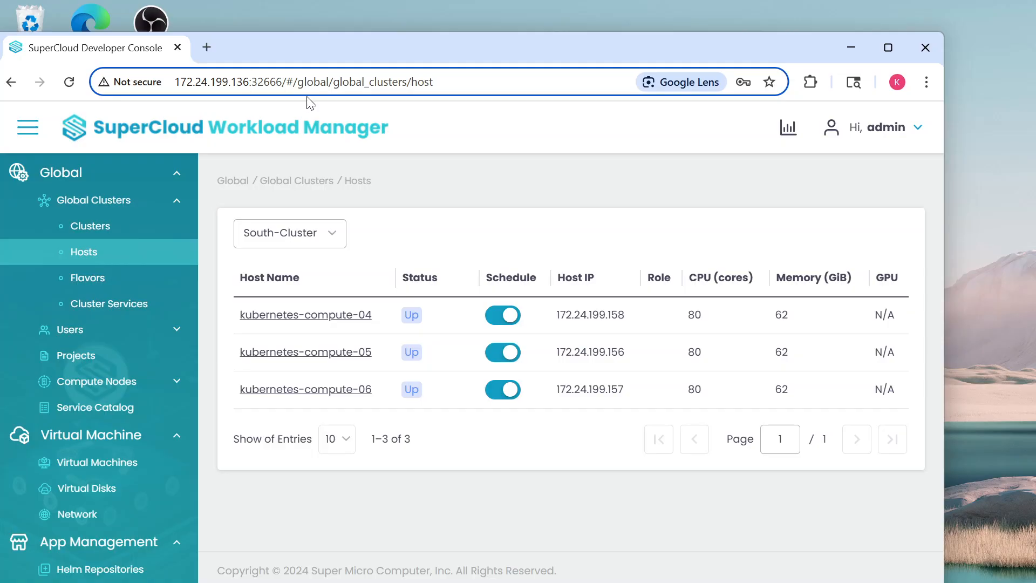
key("BackSpace")
type("5")
key("Return")
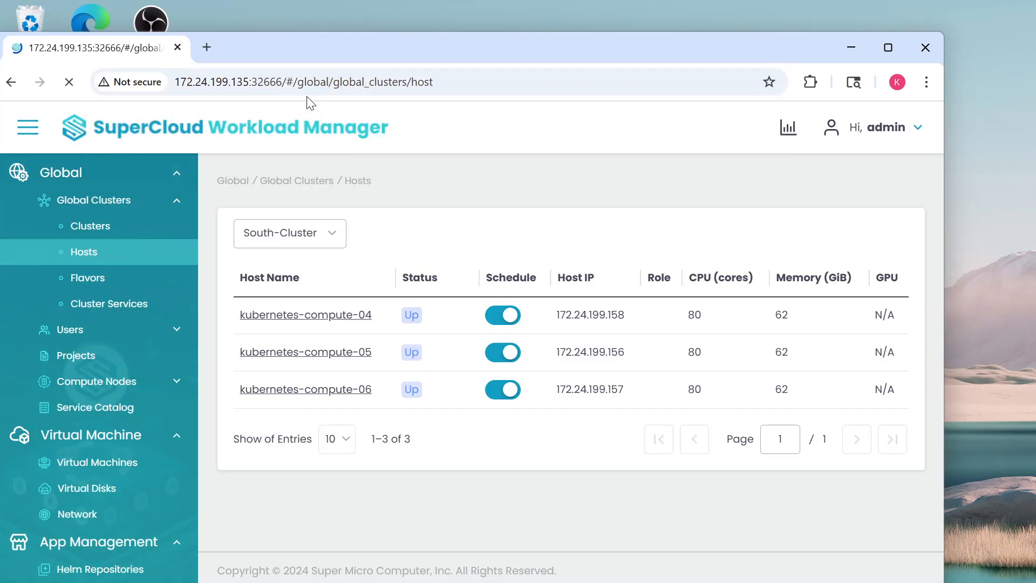